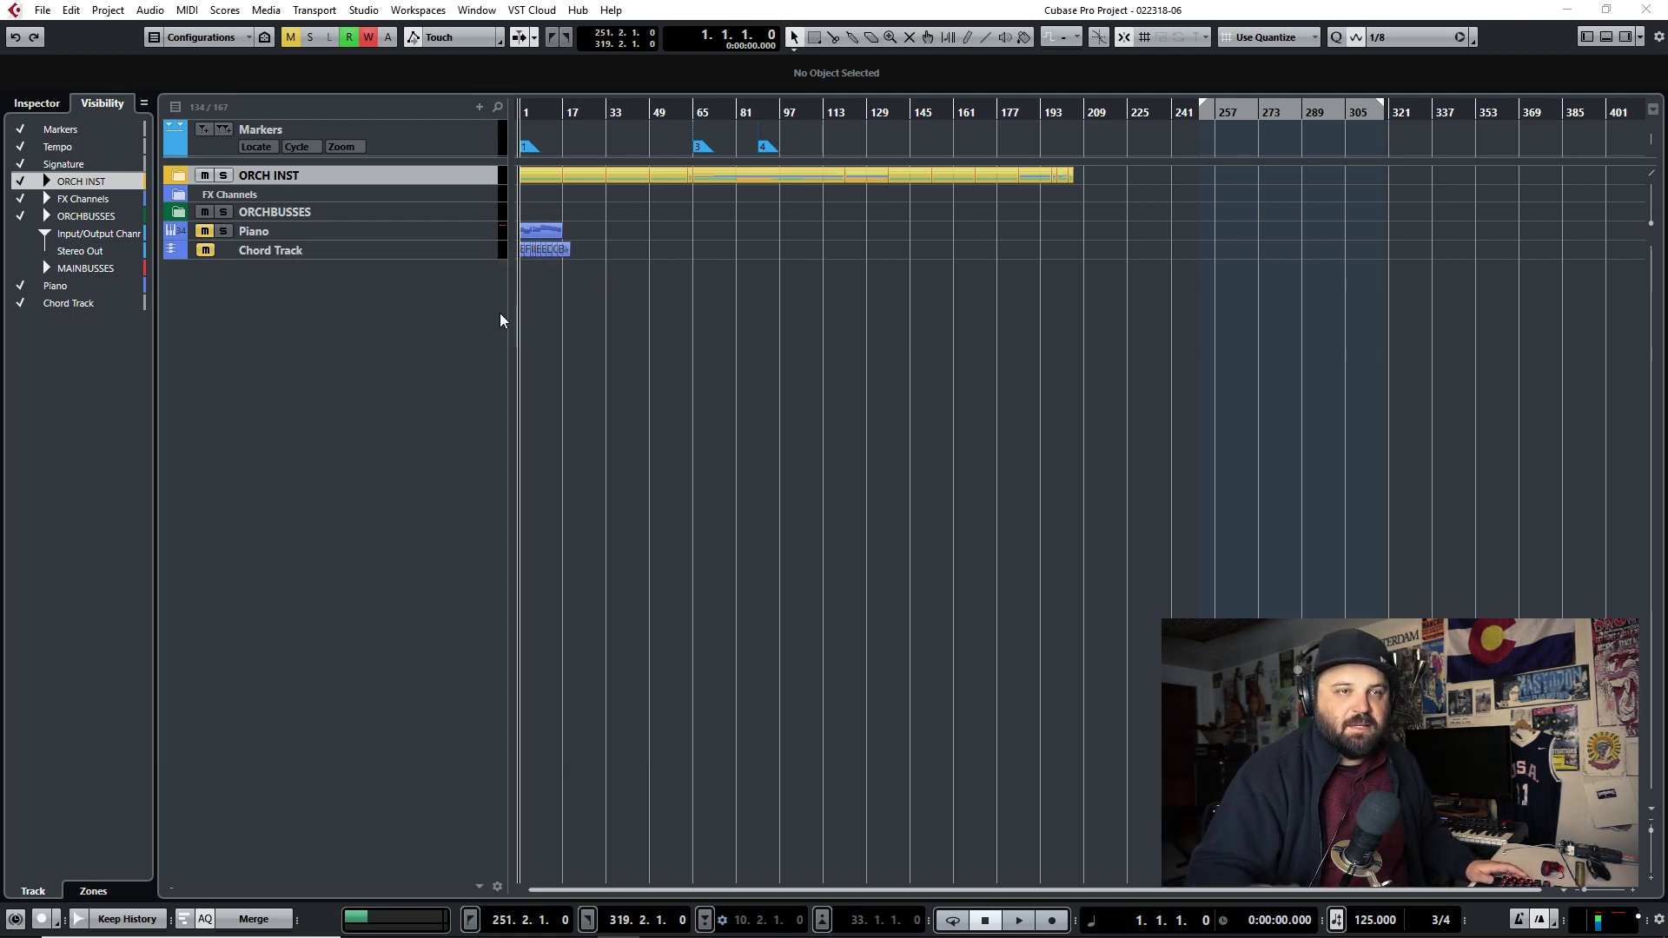
# Expand ORCH INST, then briefly open and close the FX Channels and ORCHBUSSES folders.
pyautogui.click(176, 177)
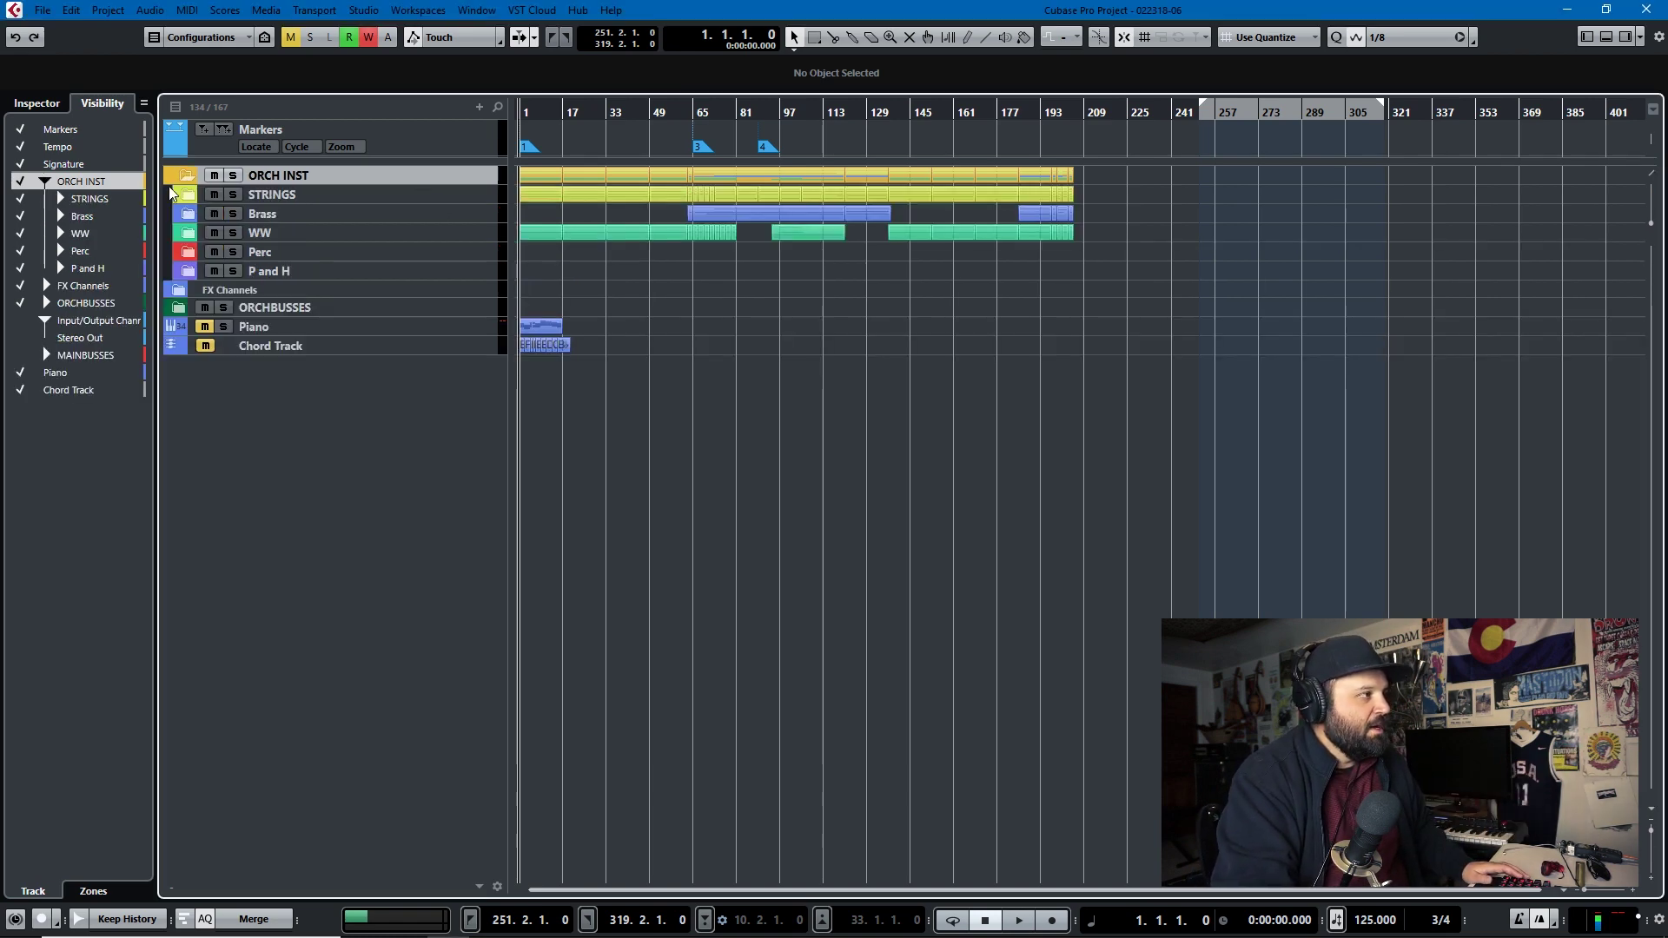
pyautogui.click(177, 292)
pyautogui.click(180, 403)
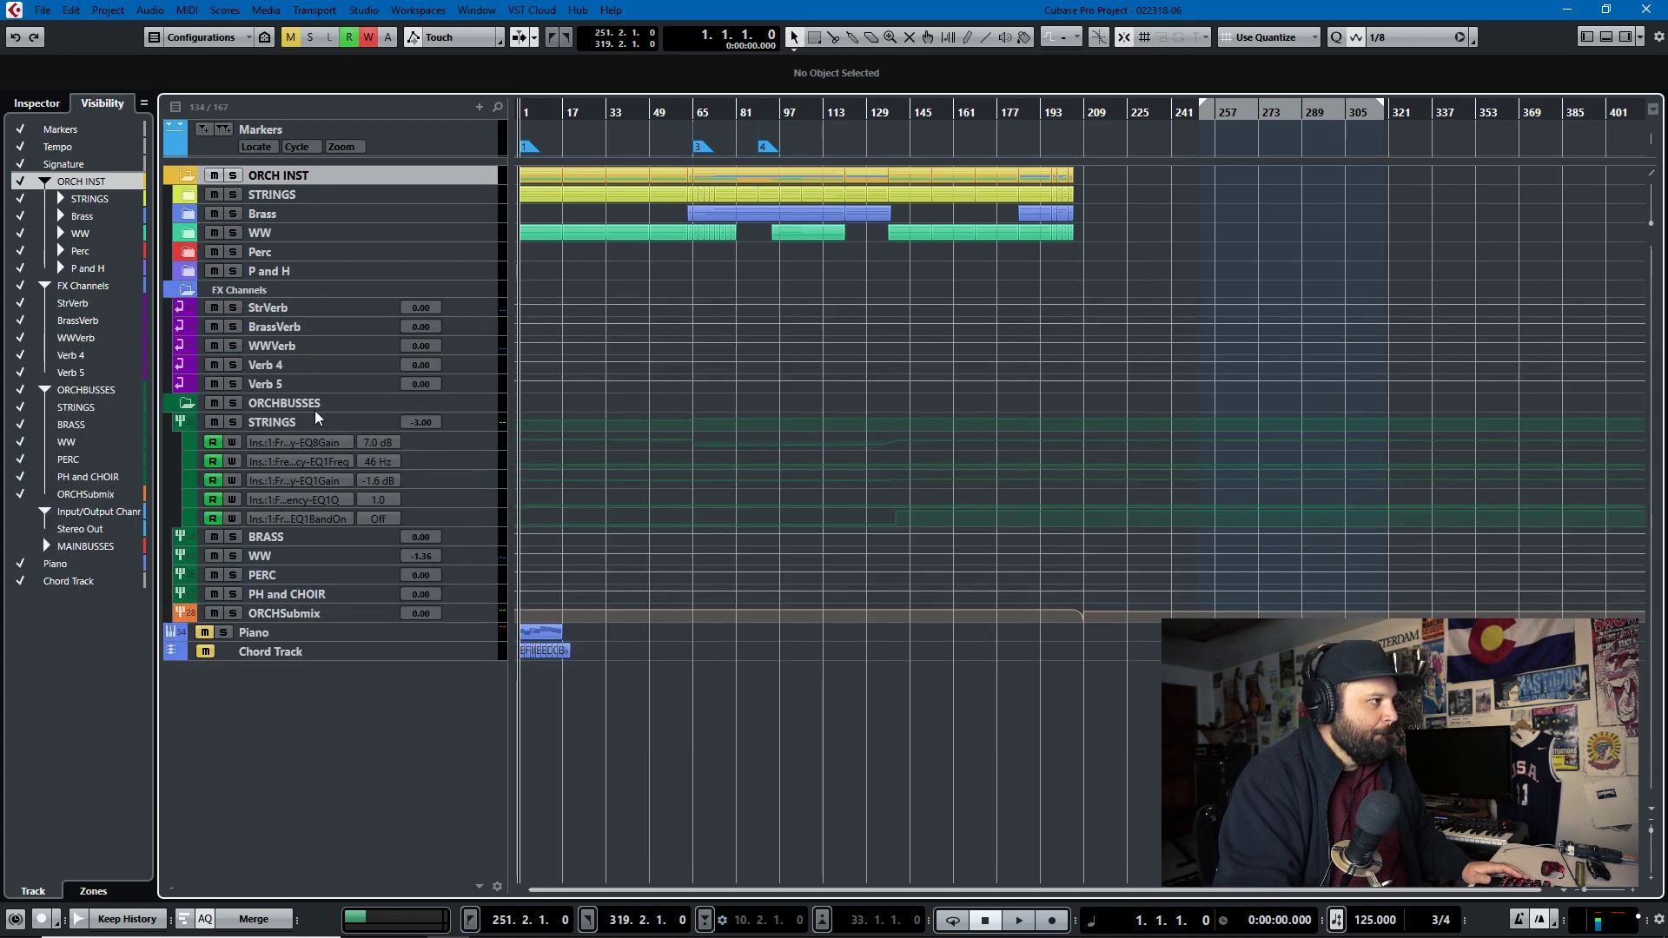
pyautogui.click(186, 404)
pyautogui.click(184, 294)
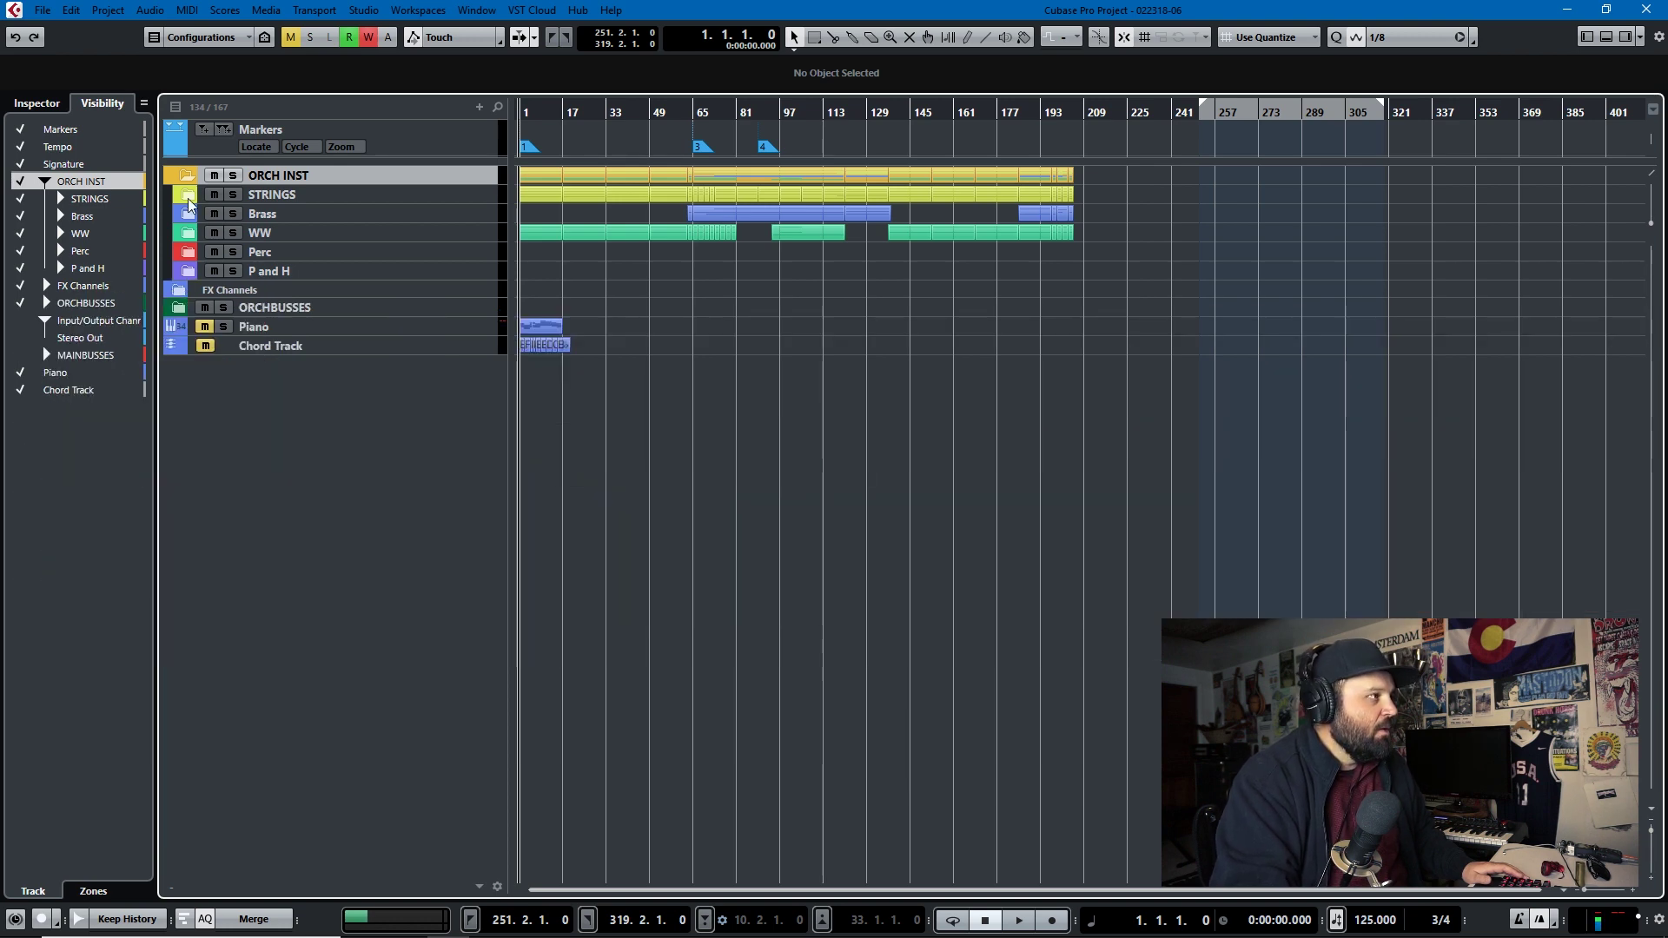
# Expand the STRINGS, Brass, WW, Perc and P and H sub-folders.
pyautogui.keyDown('shift'); pyautogui.click(404, 276); pyautogui.keyUp('shift')
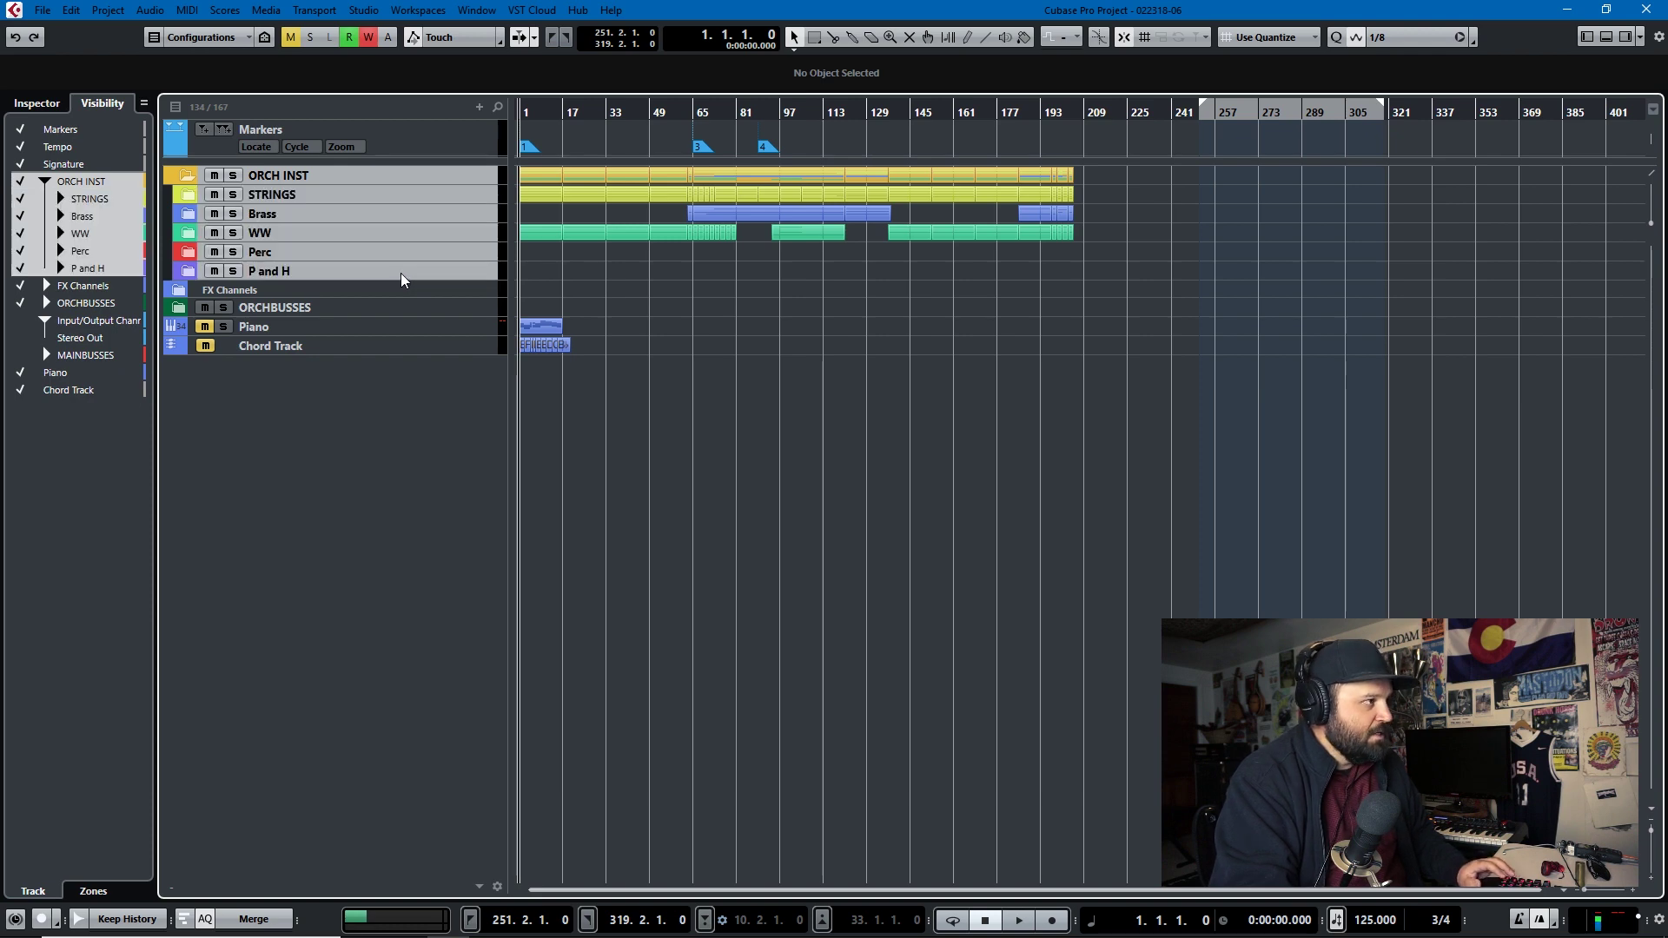
pyautogui.click(402, 276)
pyautogui.click(189, 195)
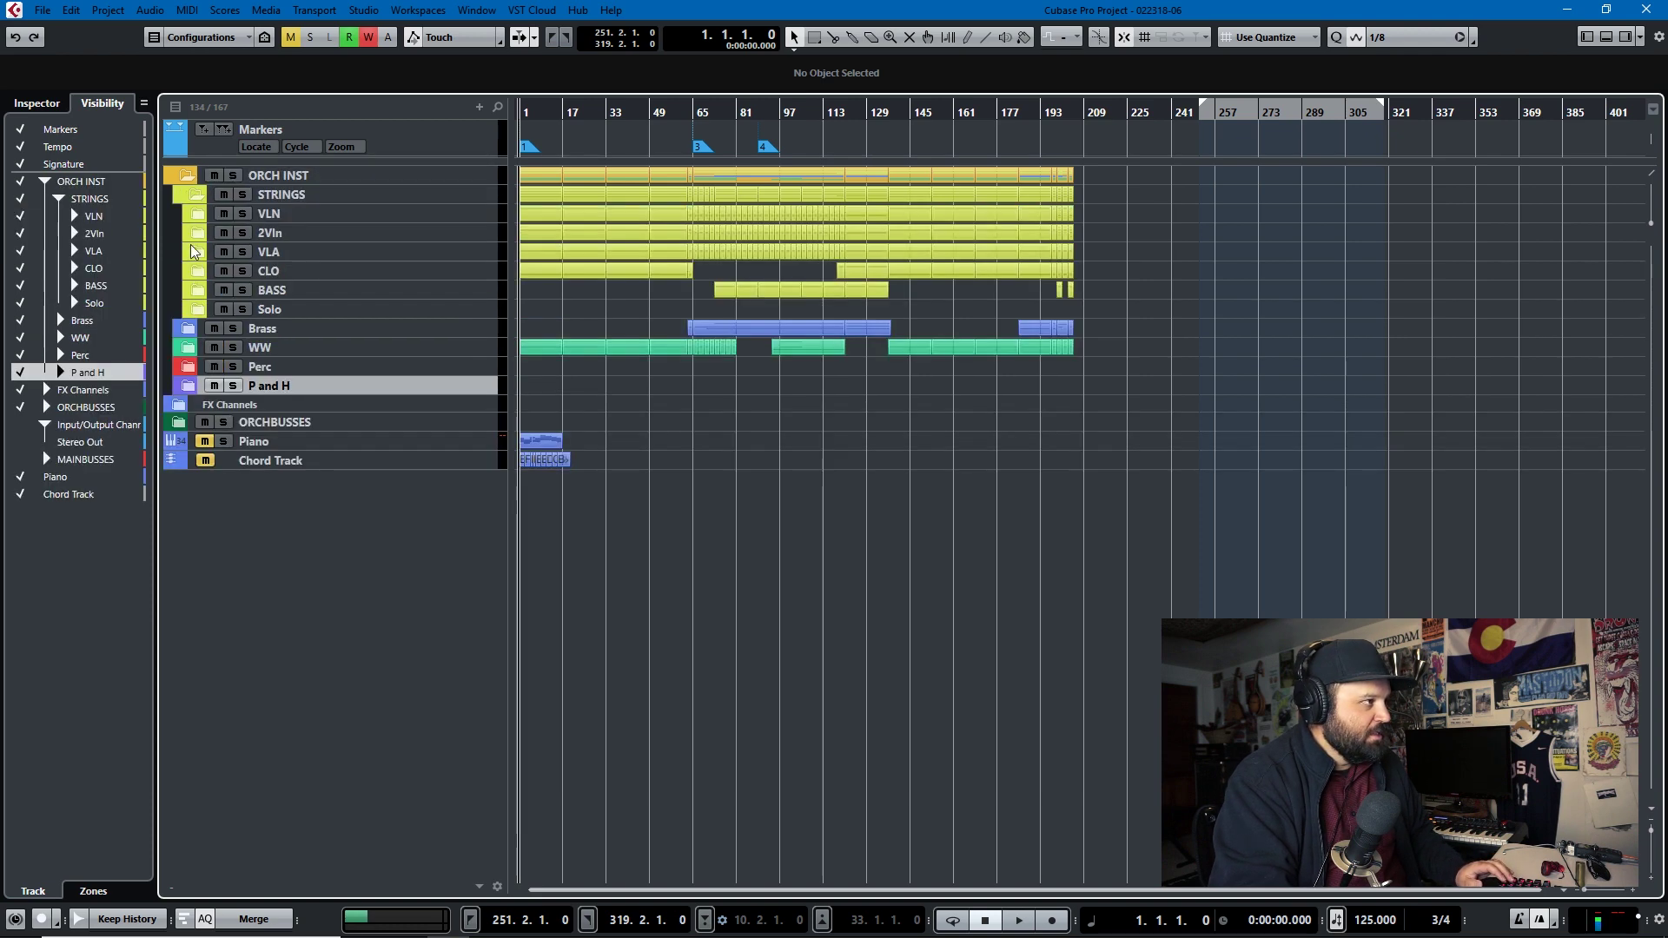
pyautogui.click(187, 329)
pyautogui.click(189, 424)
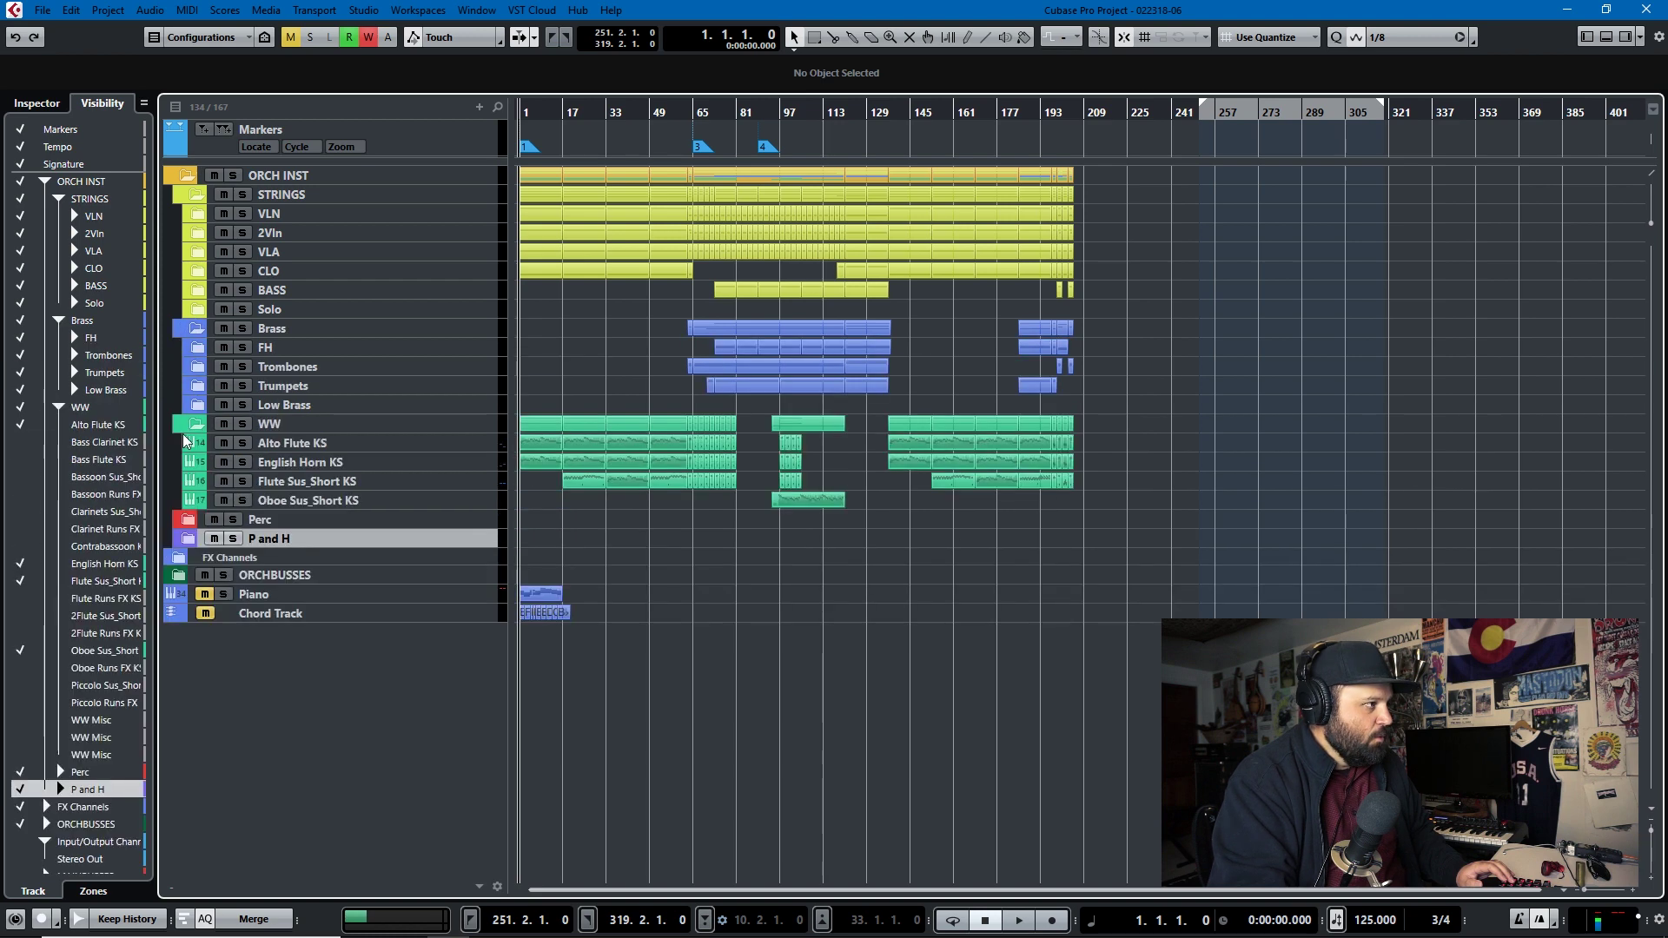
pyautogui.click(187, 522)
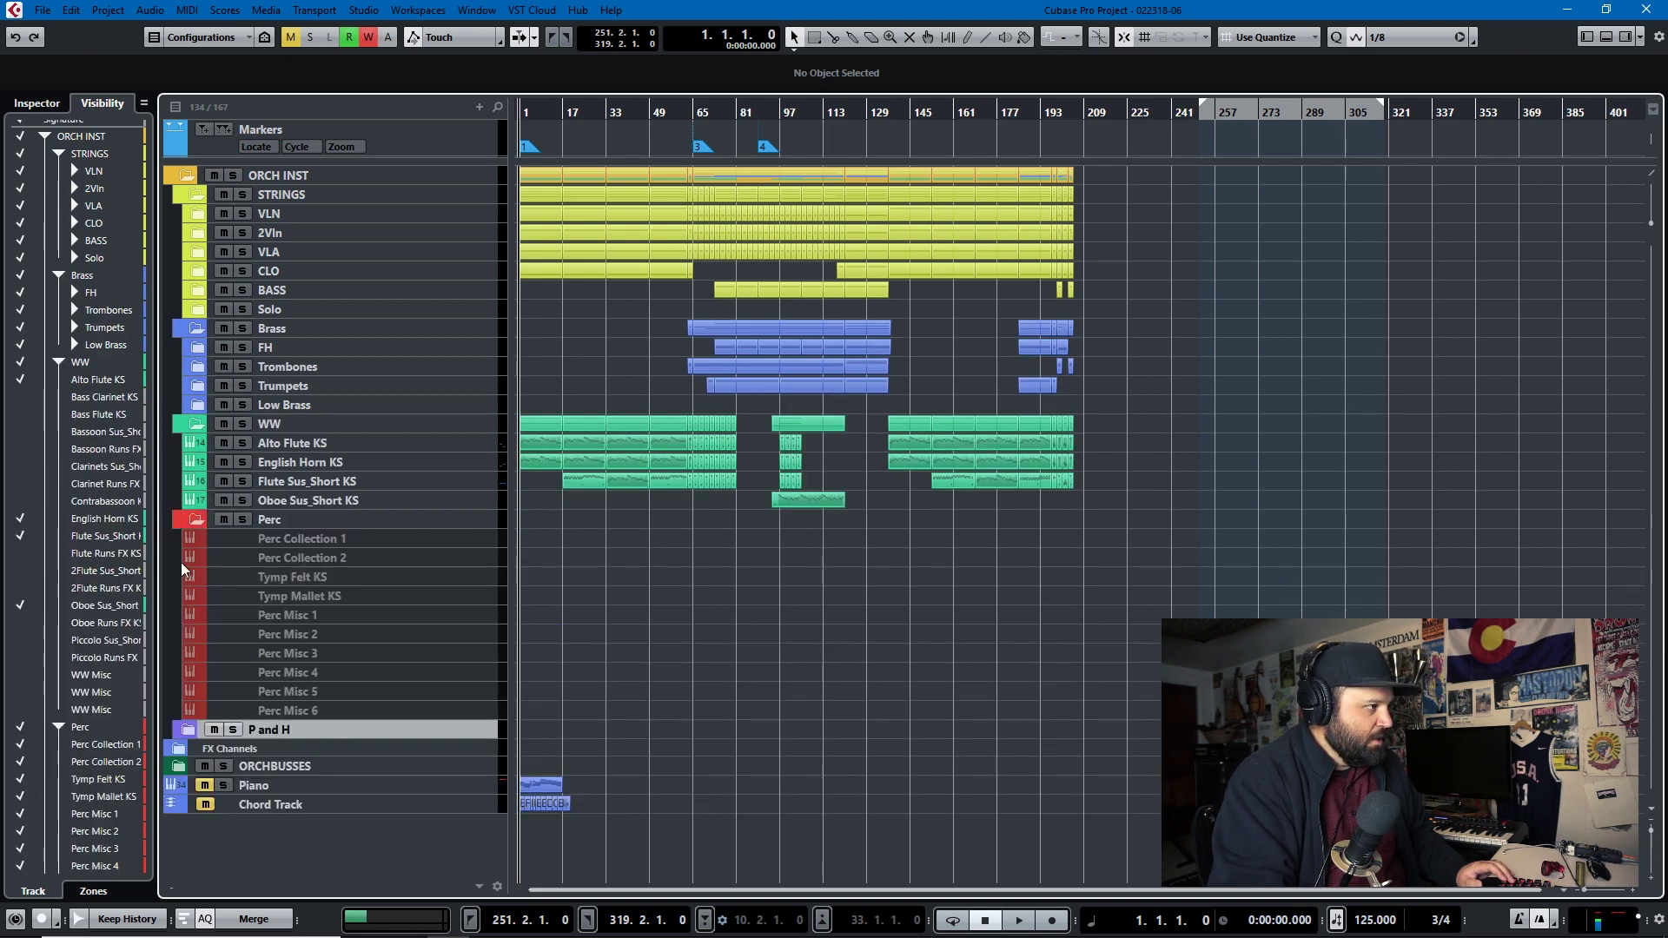
pyautogui.click(187, 730)
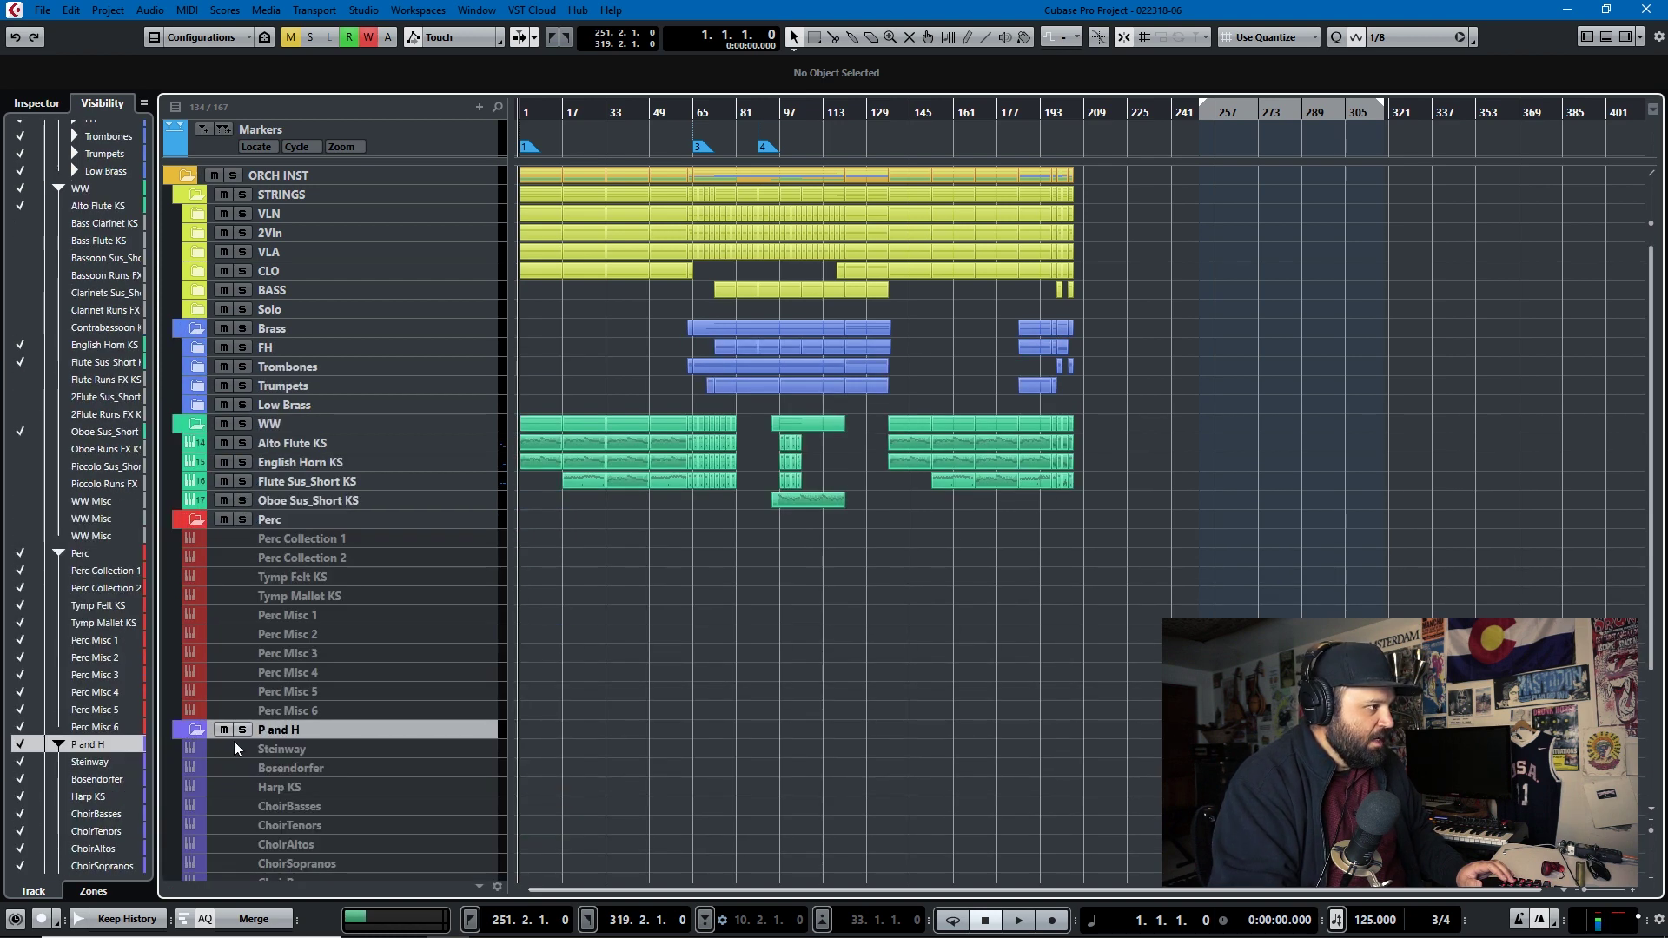
# Hide the Perc and P and H folders from the track list.
pyautogui.click(438, 521)
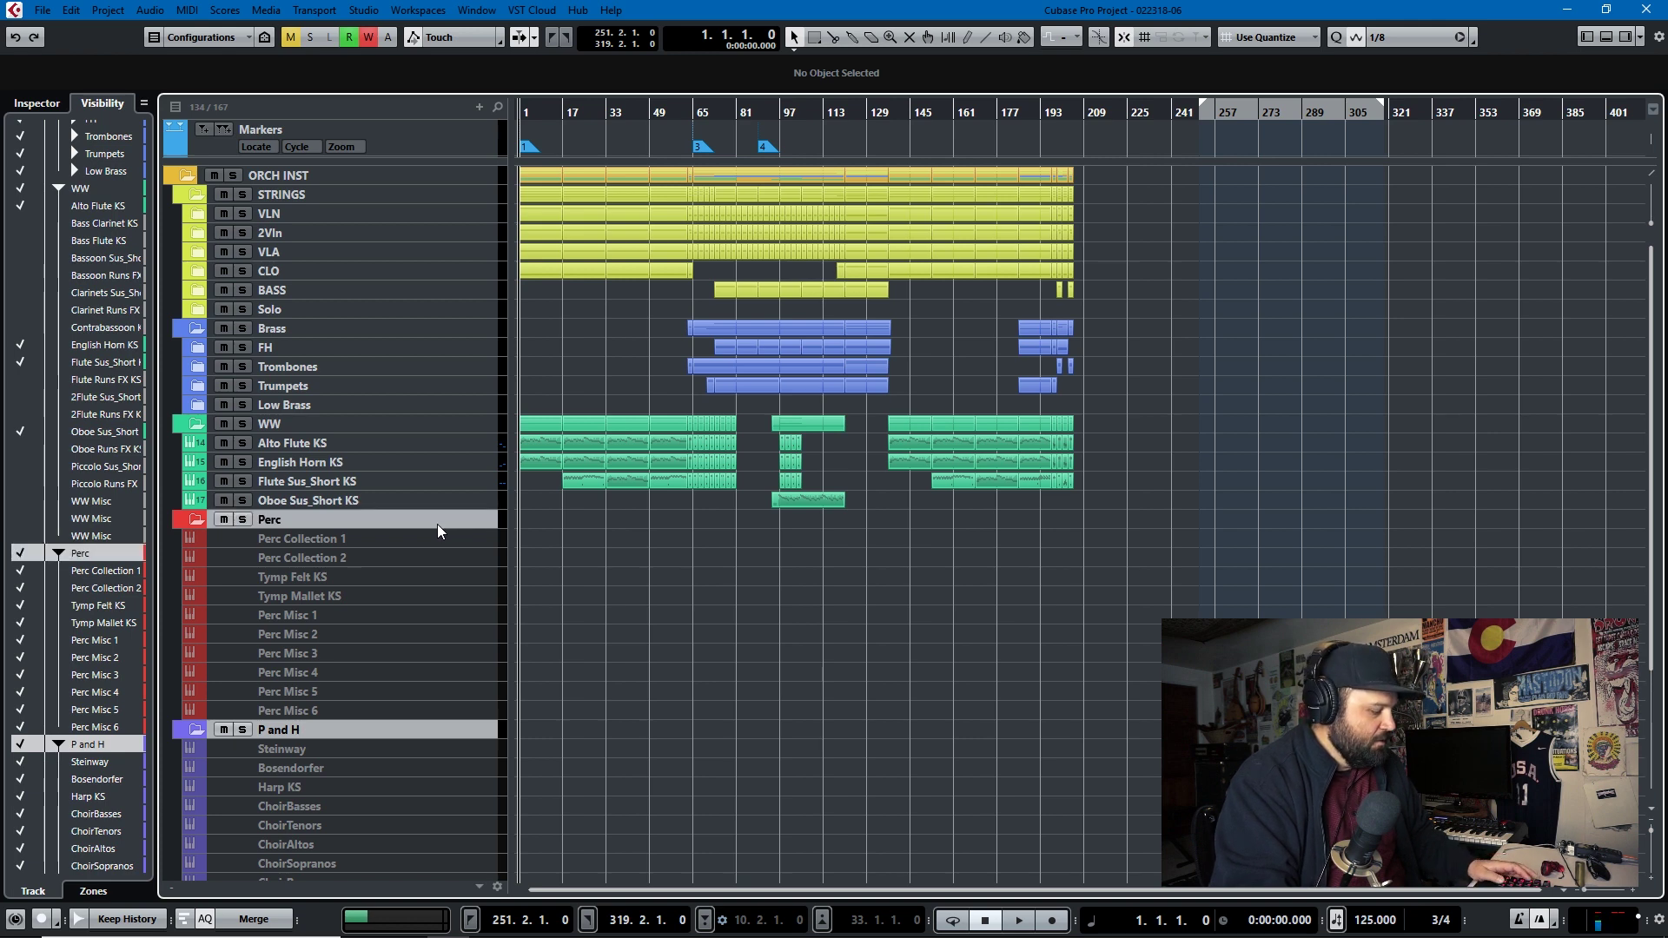
pyautogui.hotkey('ctrl', 'h')
pyautogui.rightClick(593, 290)
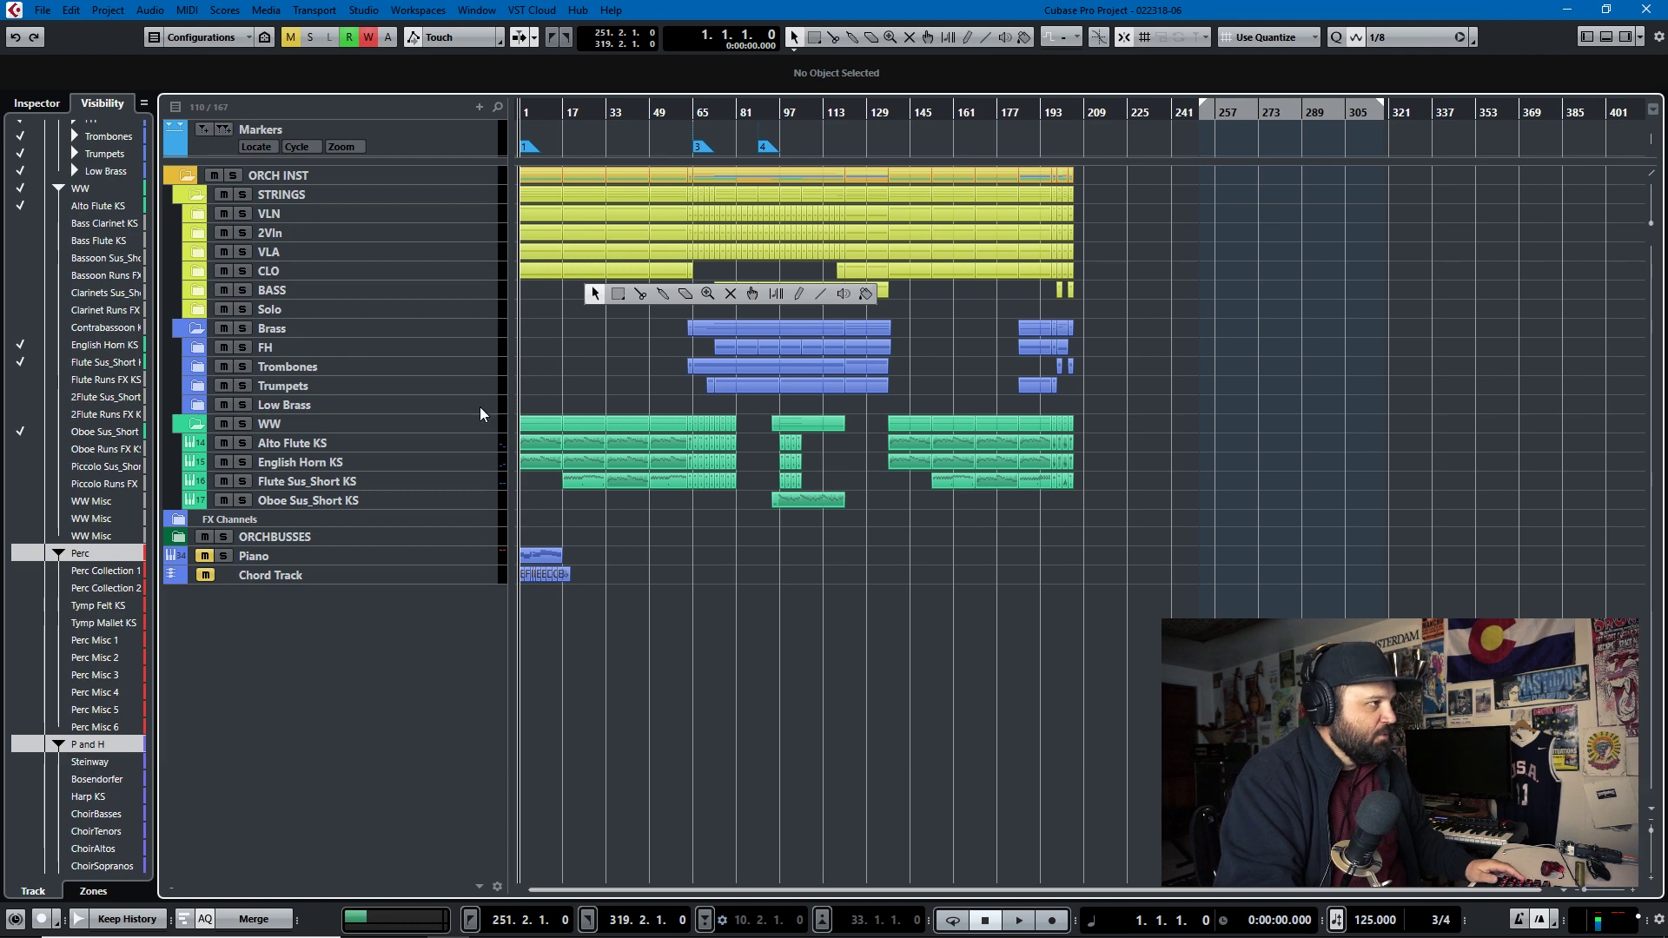
# Zoom in on the events, play the cue, then restart playback from marker 3 at bar 65.
pyautogui.press('h')
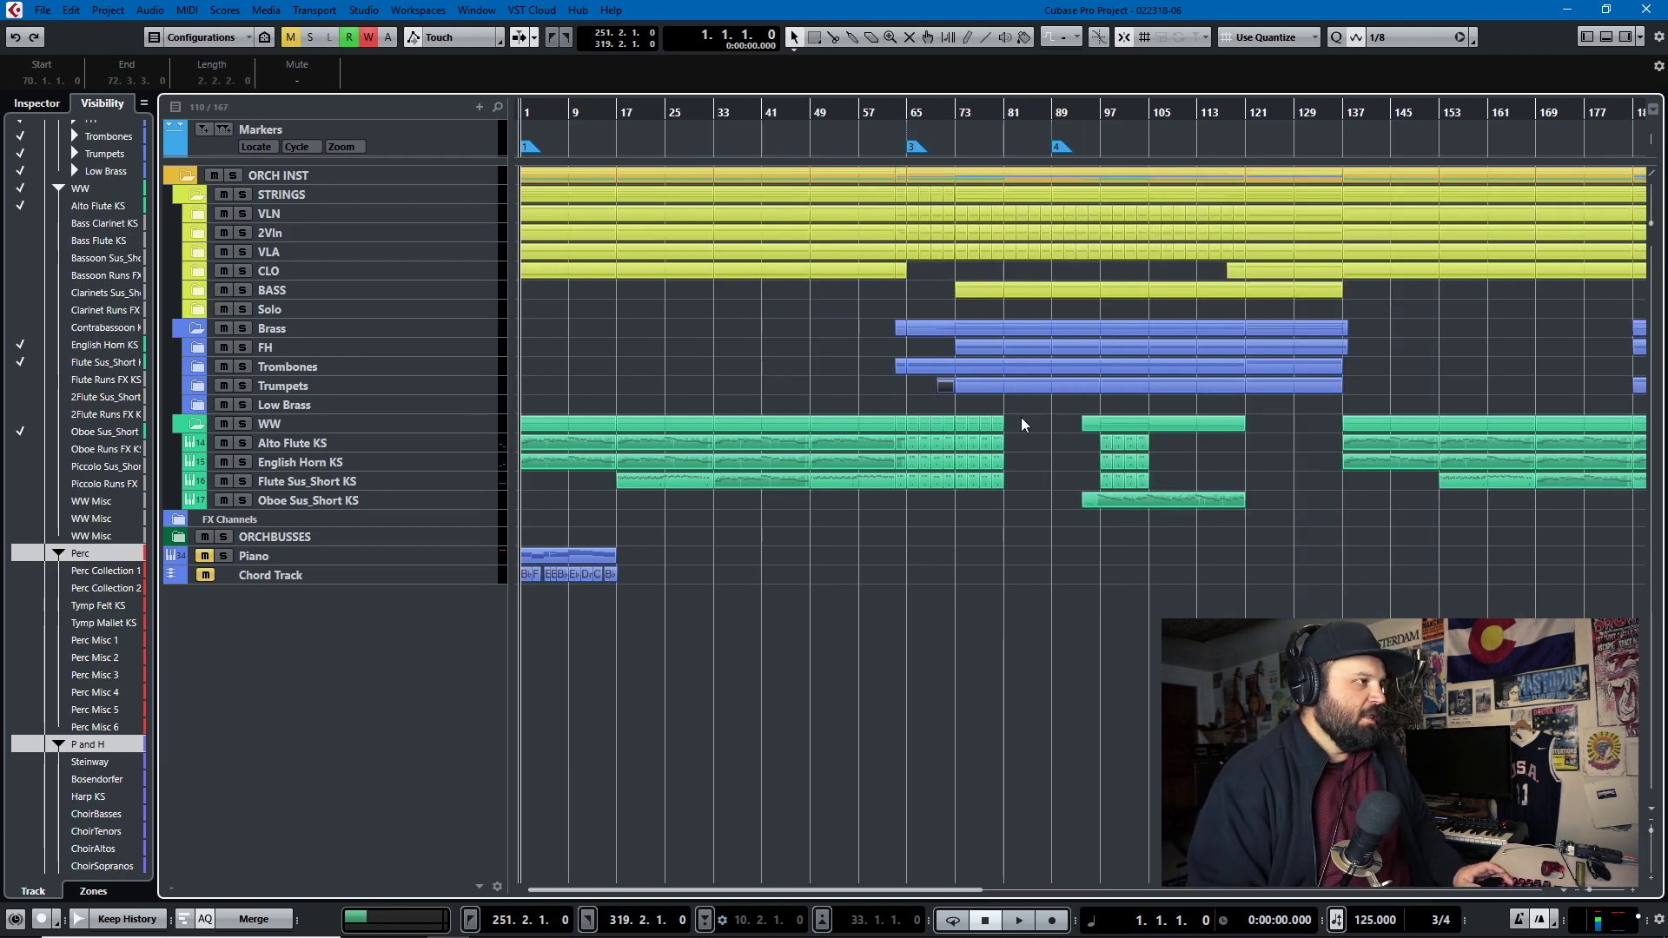
pyautogui.press('space')
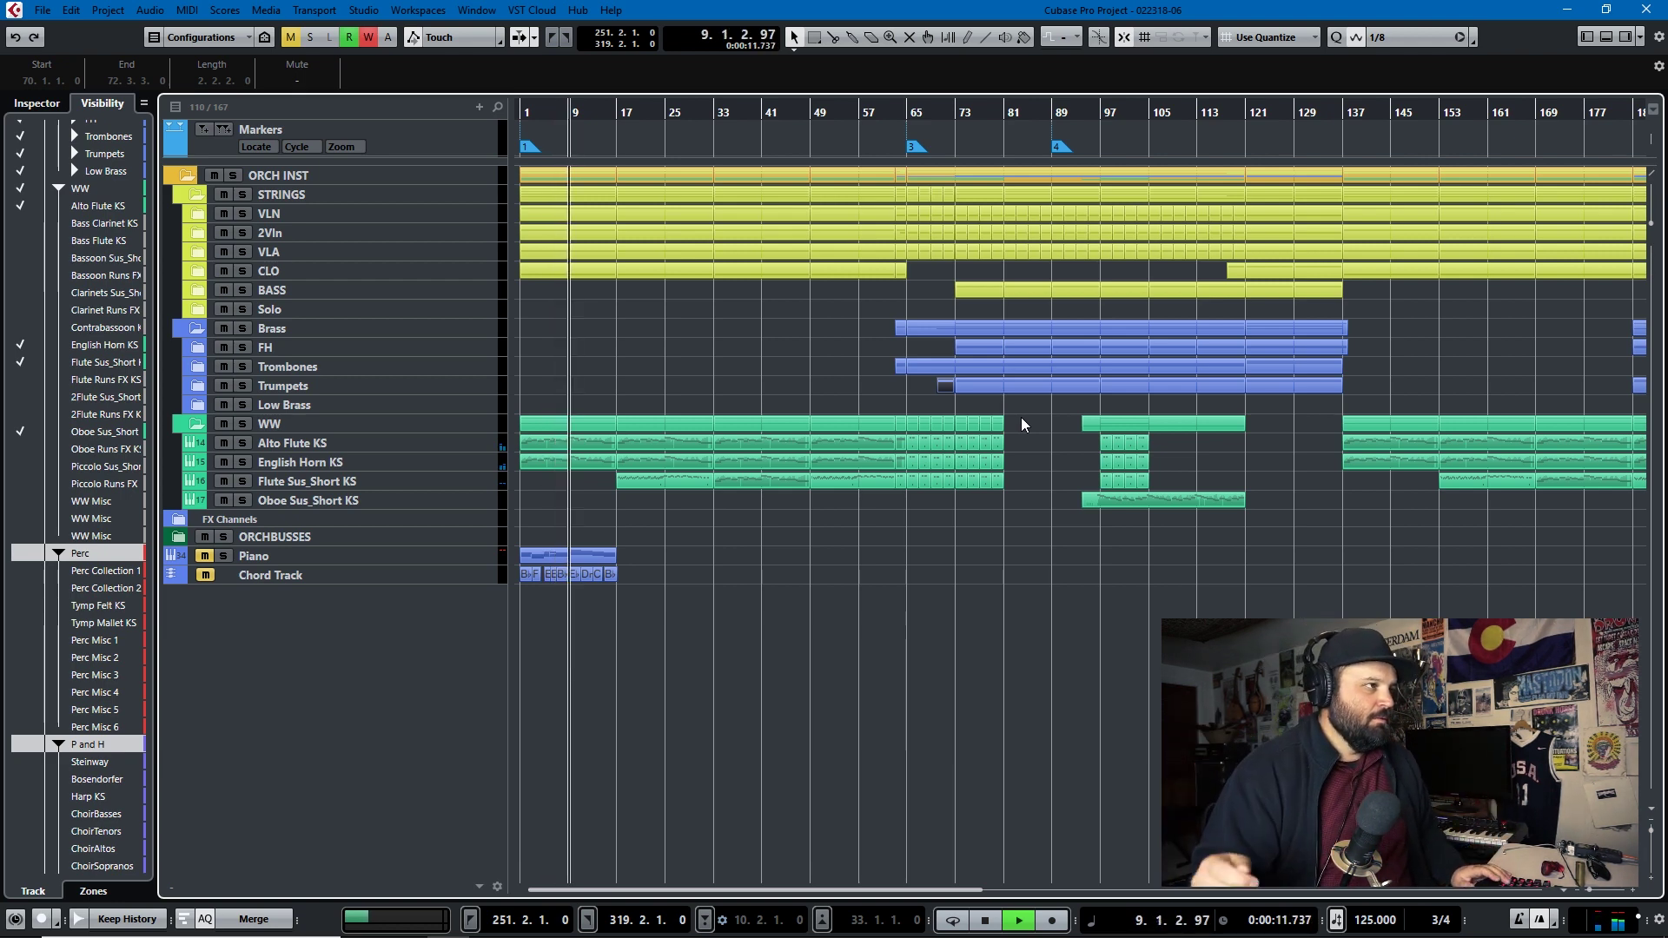
pyautogui.click(956, 106)
pyautogui.press('3')
pyautogui.press('space')
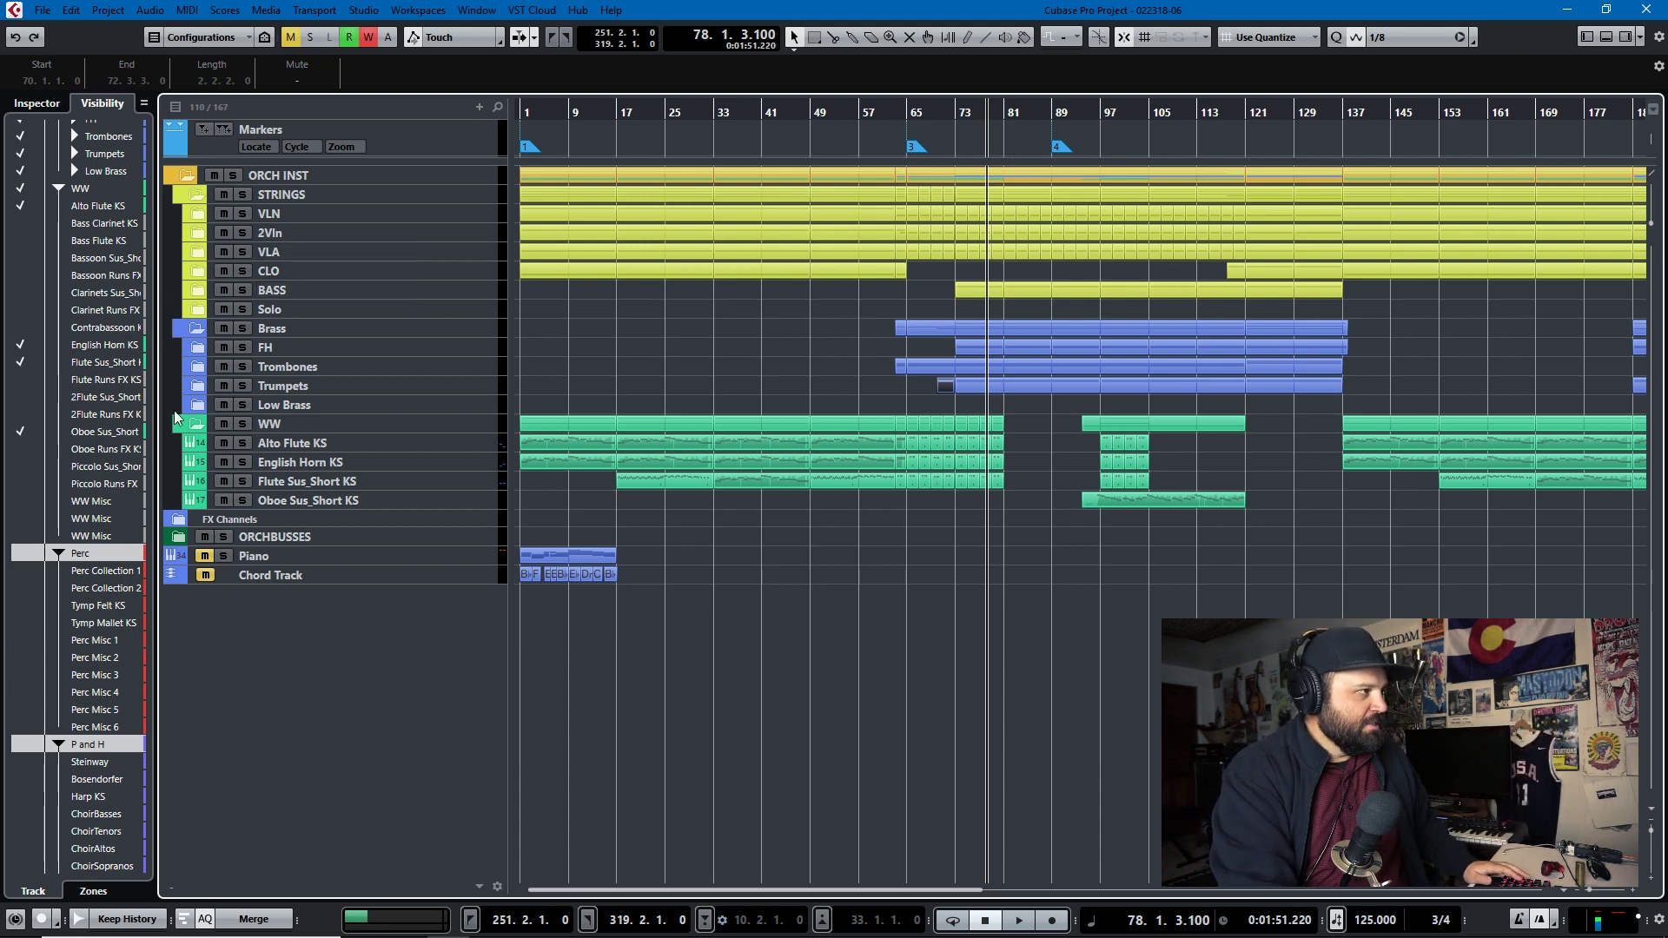
# Collapse and enlarge ORCH INST, then copy its parts before bar 65 to around bar 249.
pyautogui.click(185, 182)
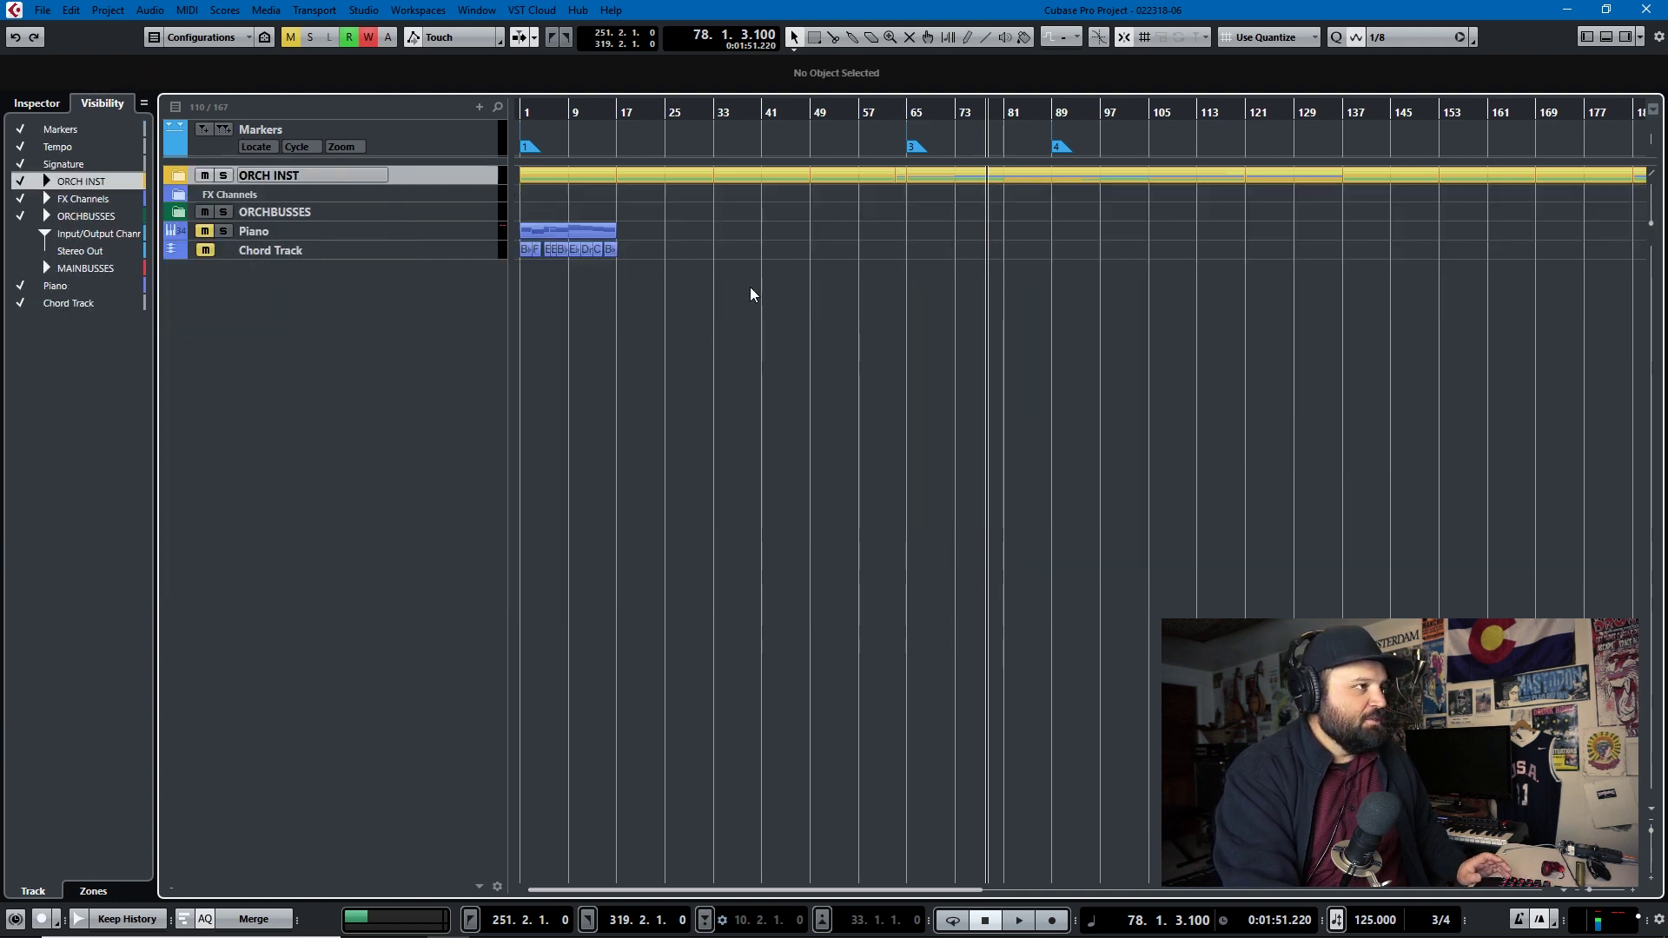
pyautogui.press('g')
pyautogui.moveTo(480, 181); pyautogui.dragTo(481, 478)
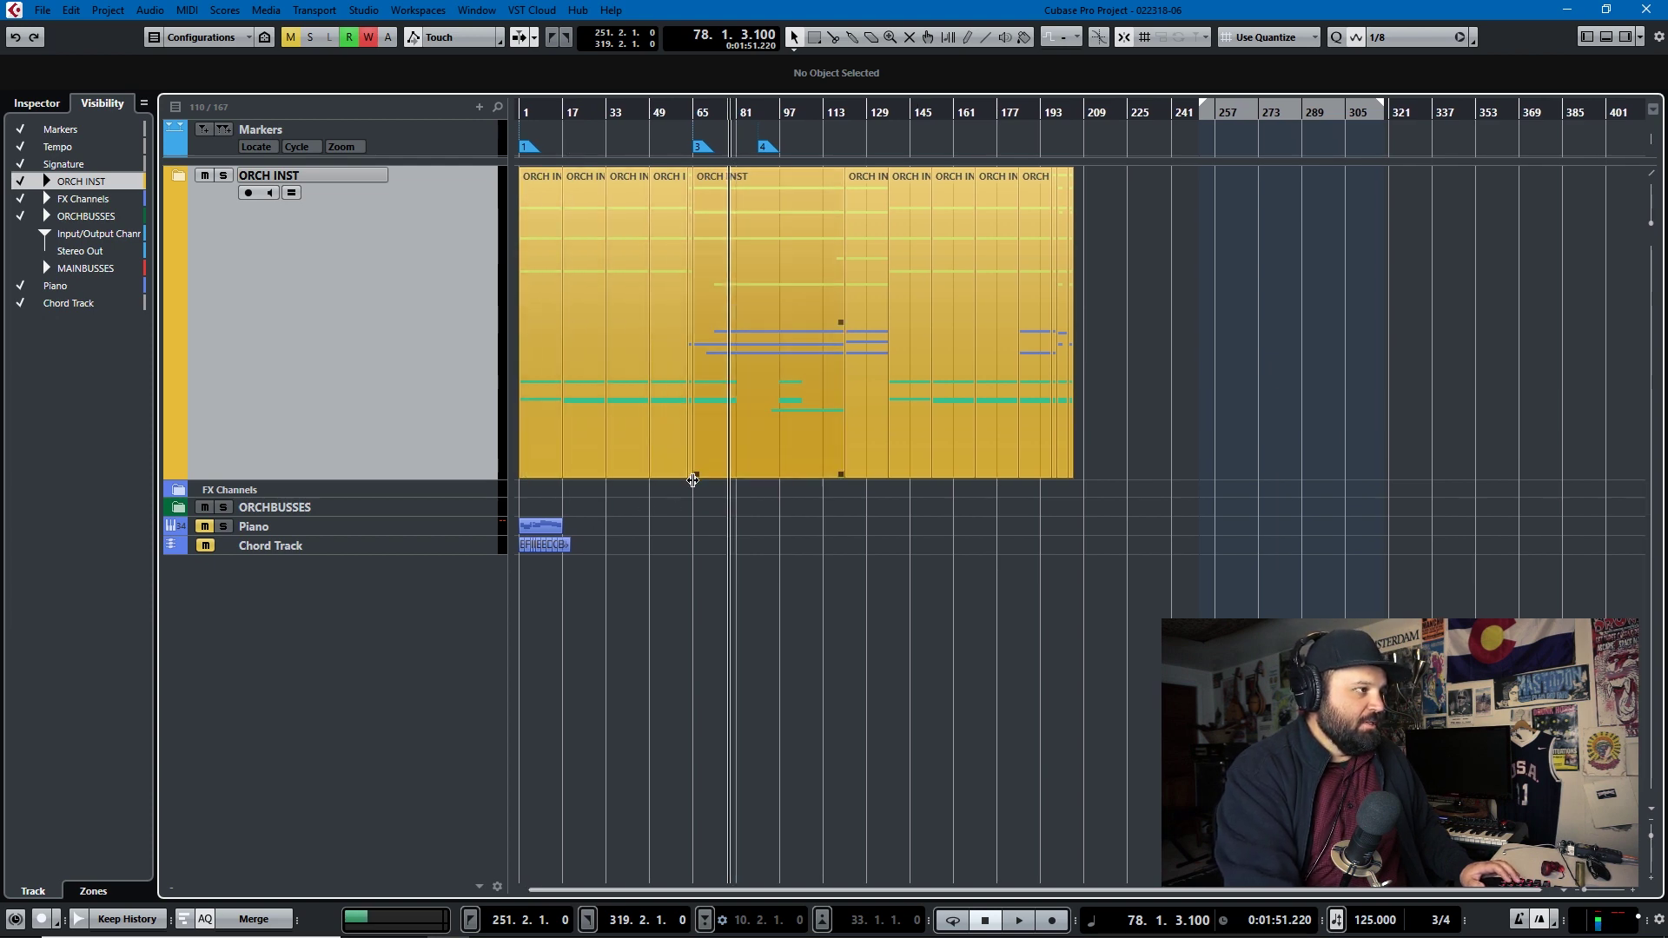
pyautogui.scroll(5, 693, 489)
pyautogui.moveTo(749, 469); pyautogui.dragTo(408, 356)
pyautogui.scroll(-4, 560, 378)
pyautogui.moveTo(546, 336); pyautogui.dragTo(1375, 388)
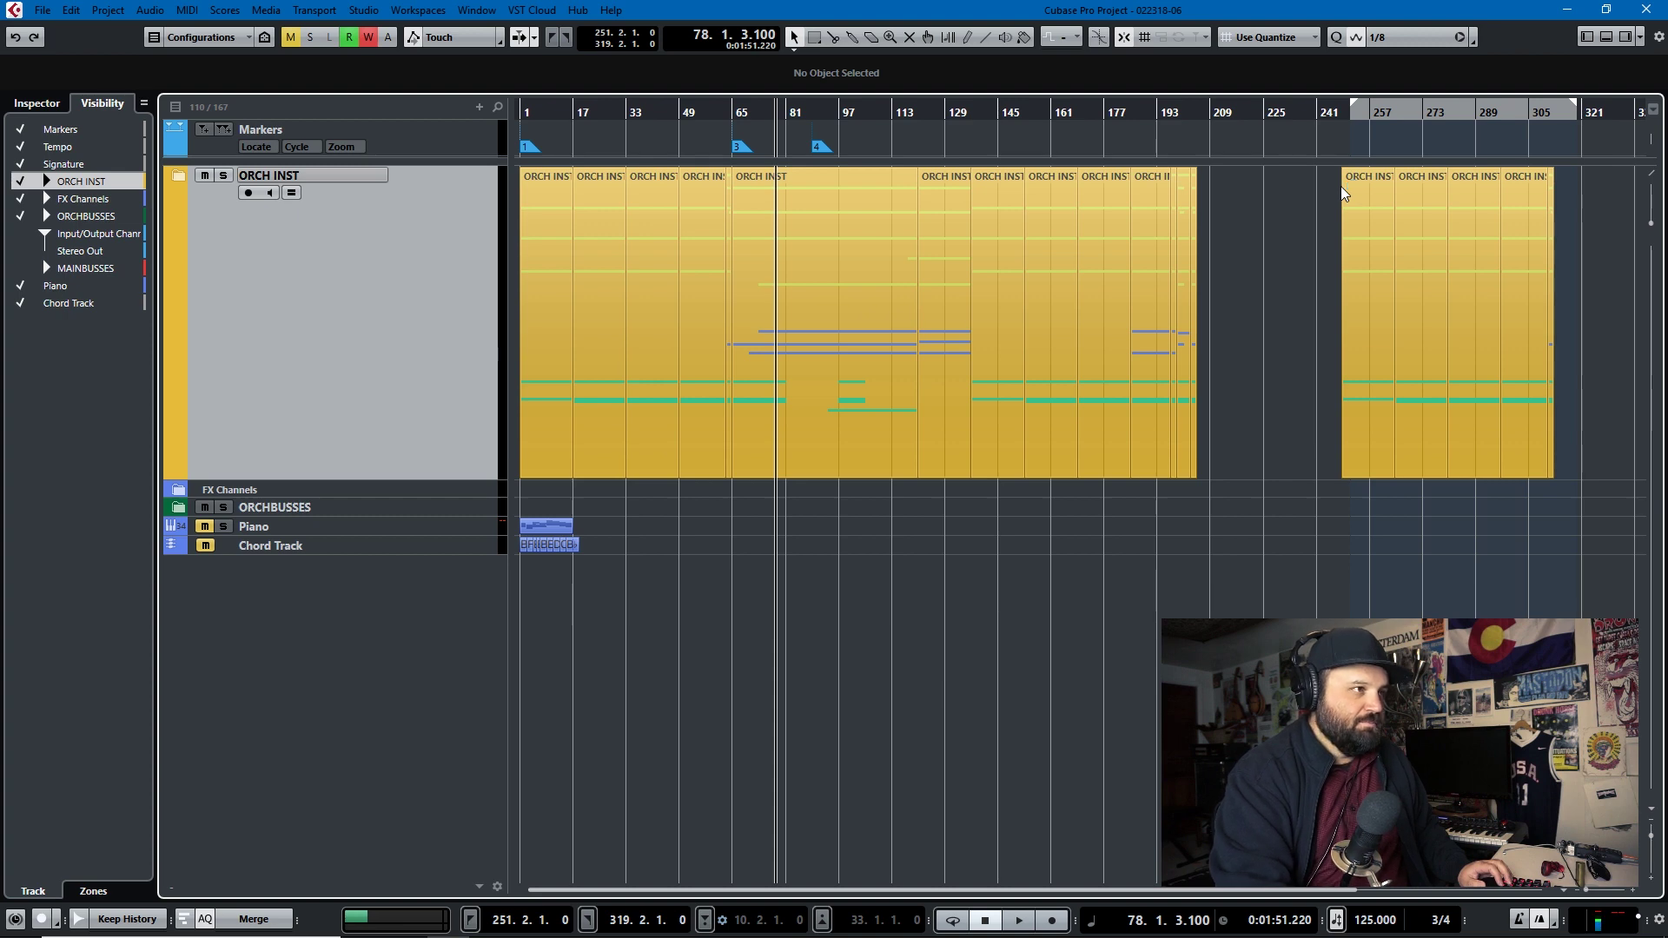
# Set locators around the four copied parts and play from bar 248.
pyautogui.click(1439, 321)
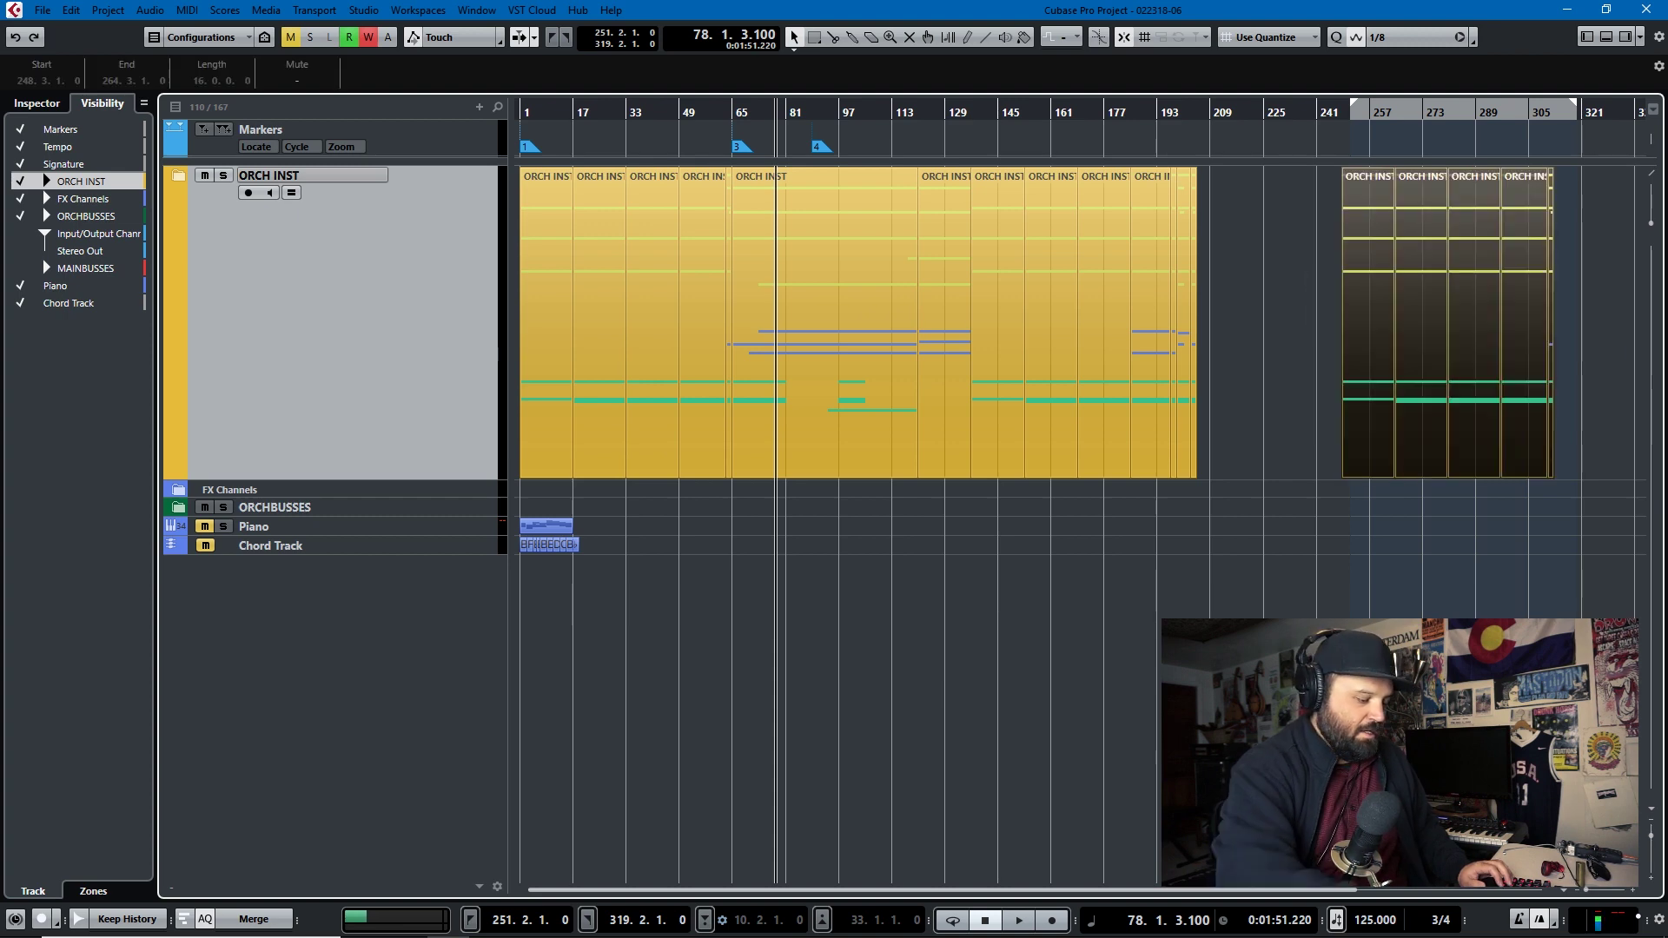
pyautogui.press('p')
pyautogui.press('l')
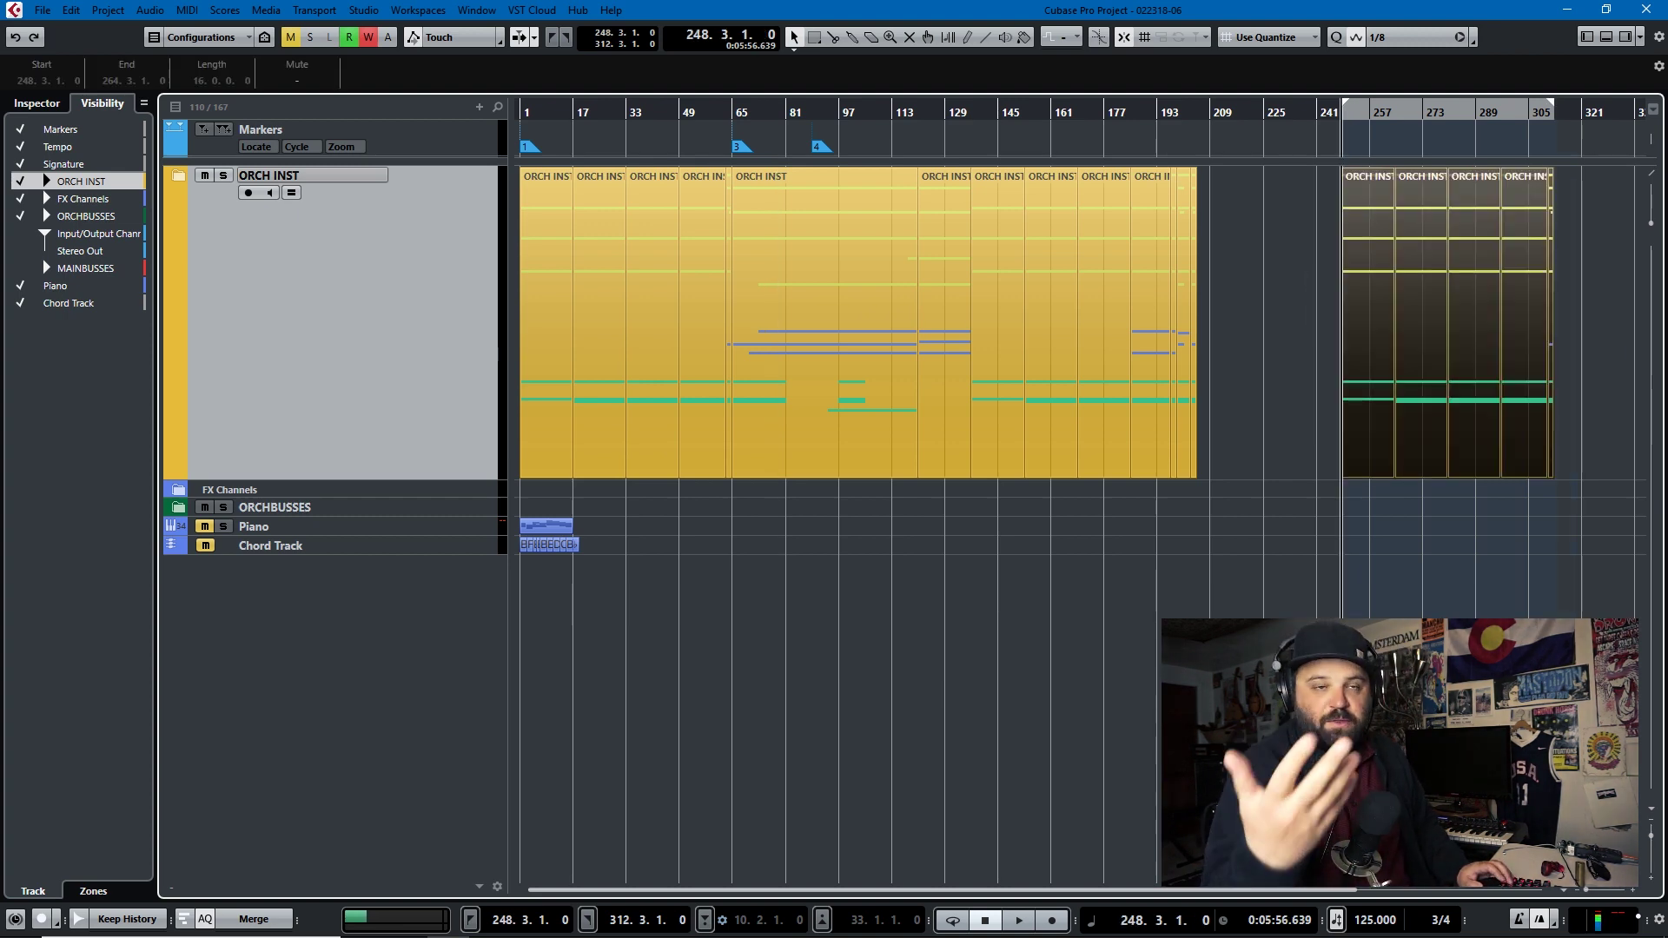
pyautogui.press('space')
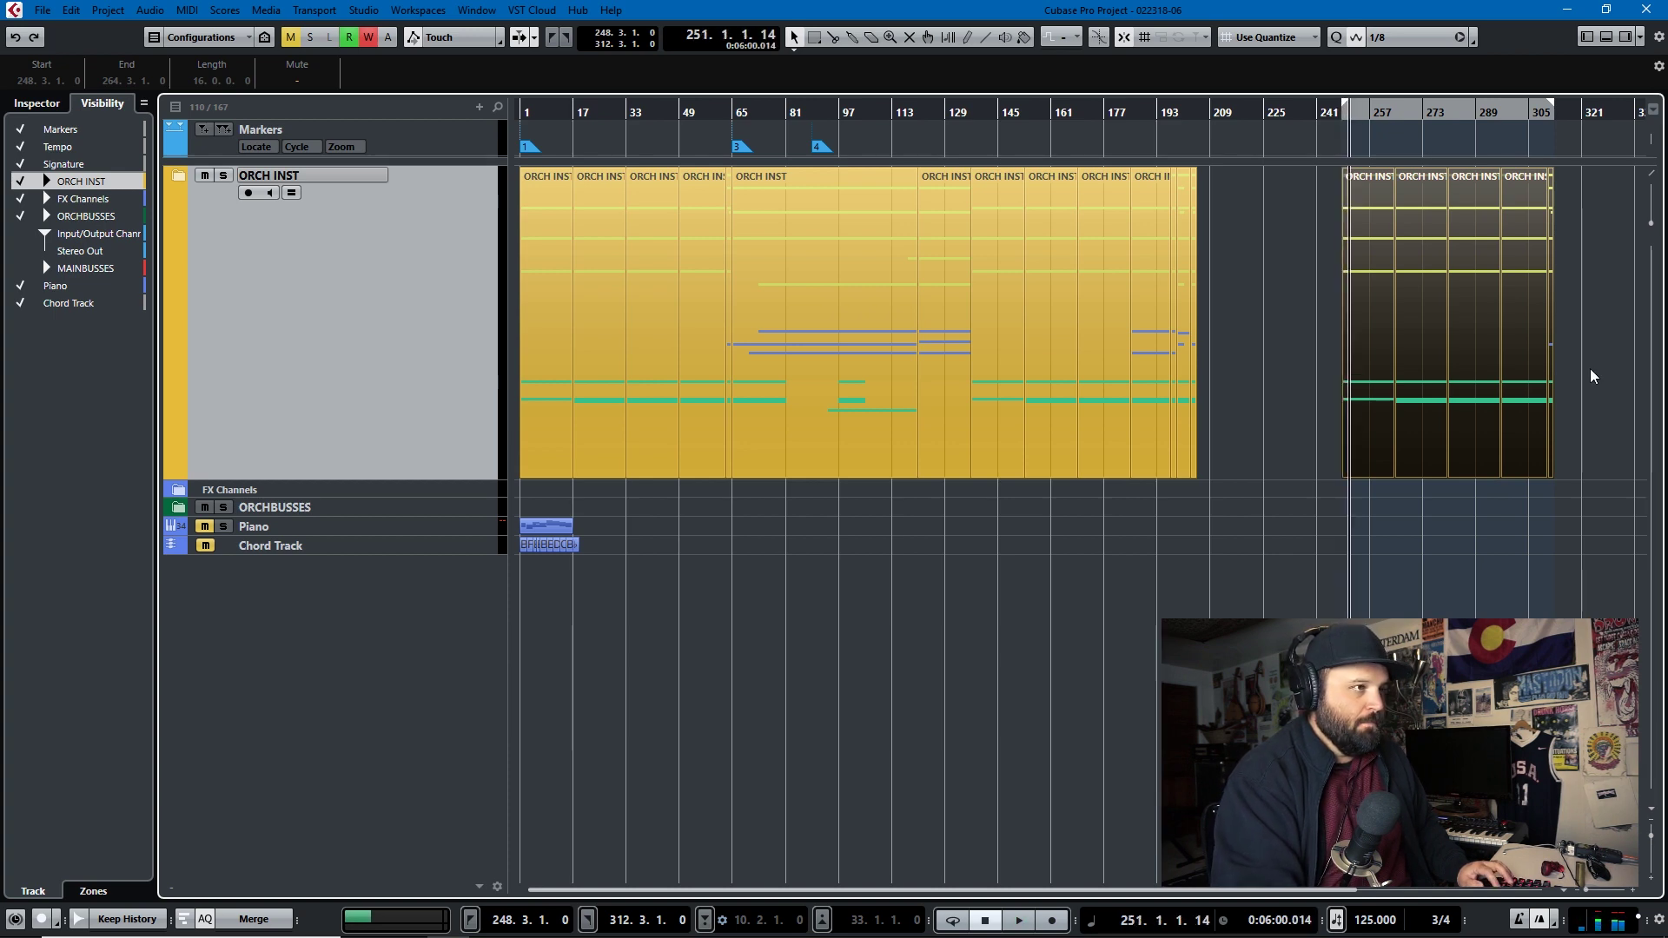
# Delete the four copied parts, then copy the ORCH INST parts from bar 65 further along.
pyautogui.moveTo(1593, 417); pyautogui.dragTo(1306, 331)
pyautogui.press('Delete')
pyautogui.scroll(3, 783, 504)
pyautogui.moveTo(728, 501); pyautogui.dragTo(1170, 346)
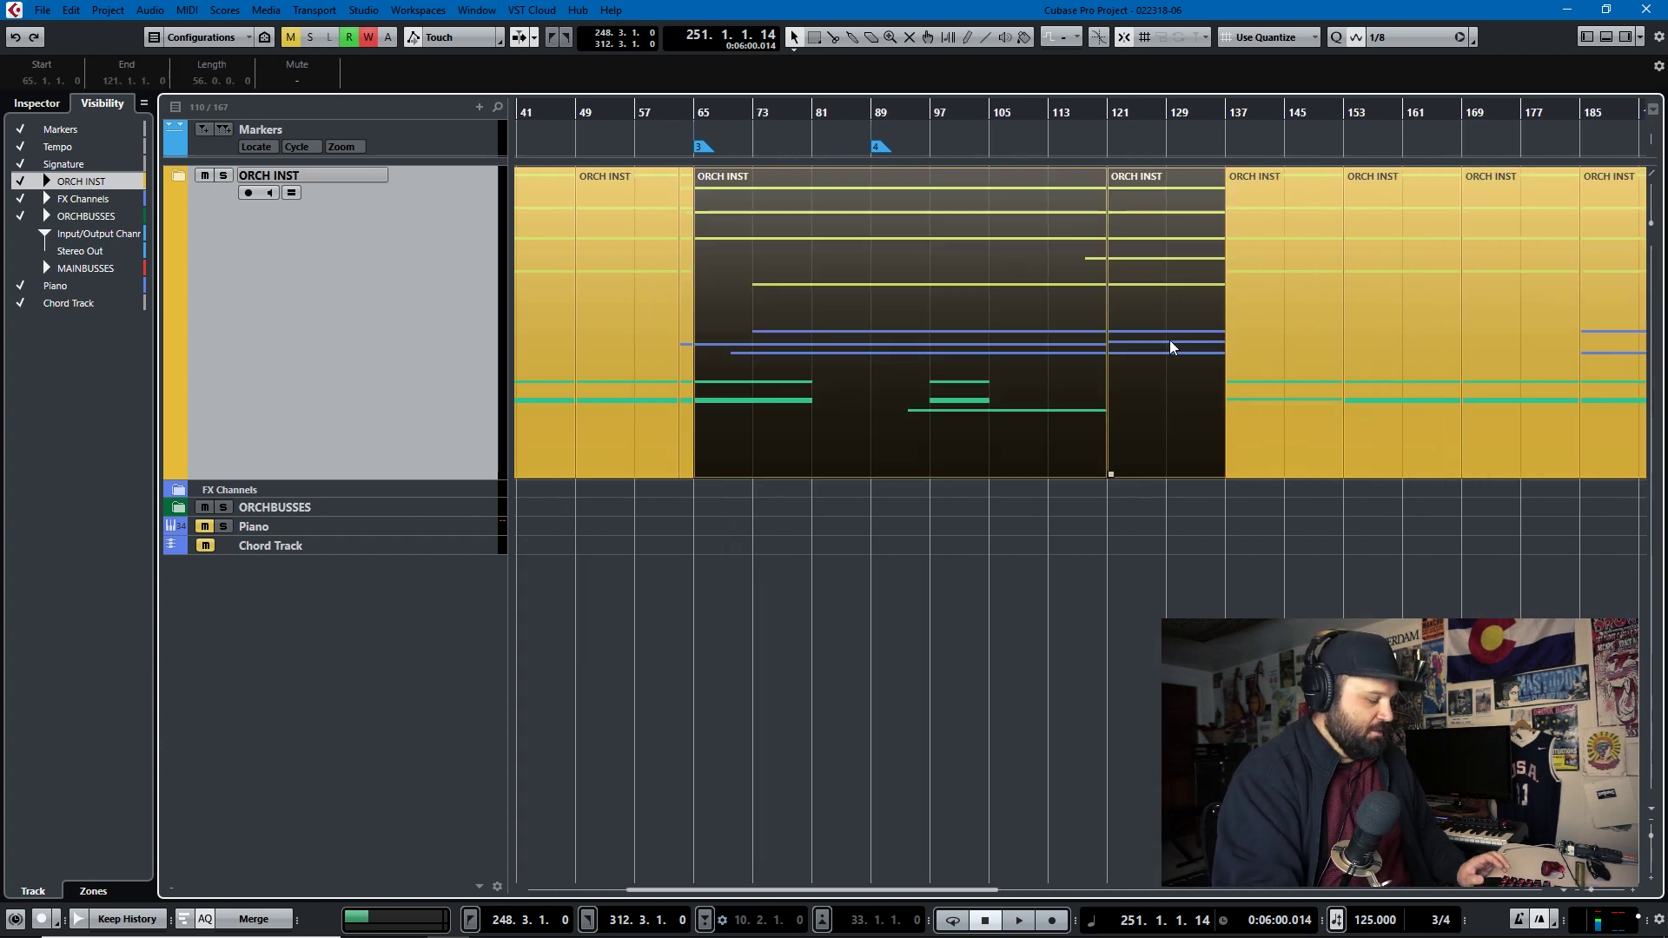
pyautogui.scroll(-3, 1101, 380)
pyautogui.moveTo(747, 324); pyautogui.dragTo(1327, 337)
pyautogui.click(1199, 238)
# Set locators around the two copied ORCH INST parts after bar 241 and delete them.
pyautogui.moveTo(1462, 345); pyautogui.dragTo(1031, 286)
pyautogui.moveTo(1429, 323); pyautogui.dragTo(1165, 329)
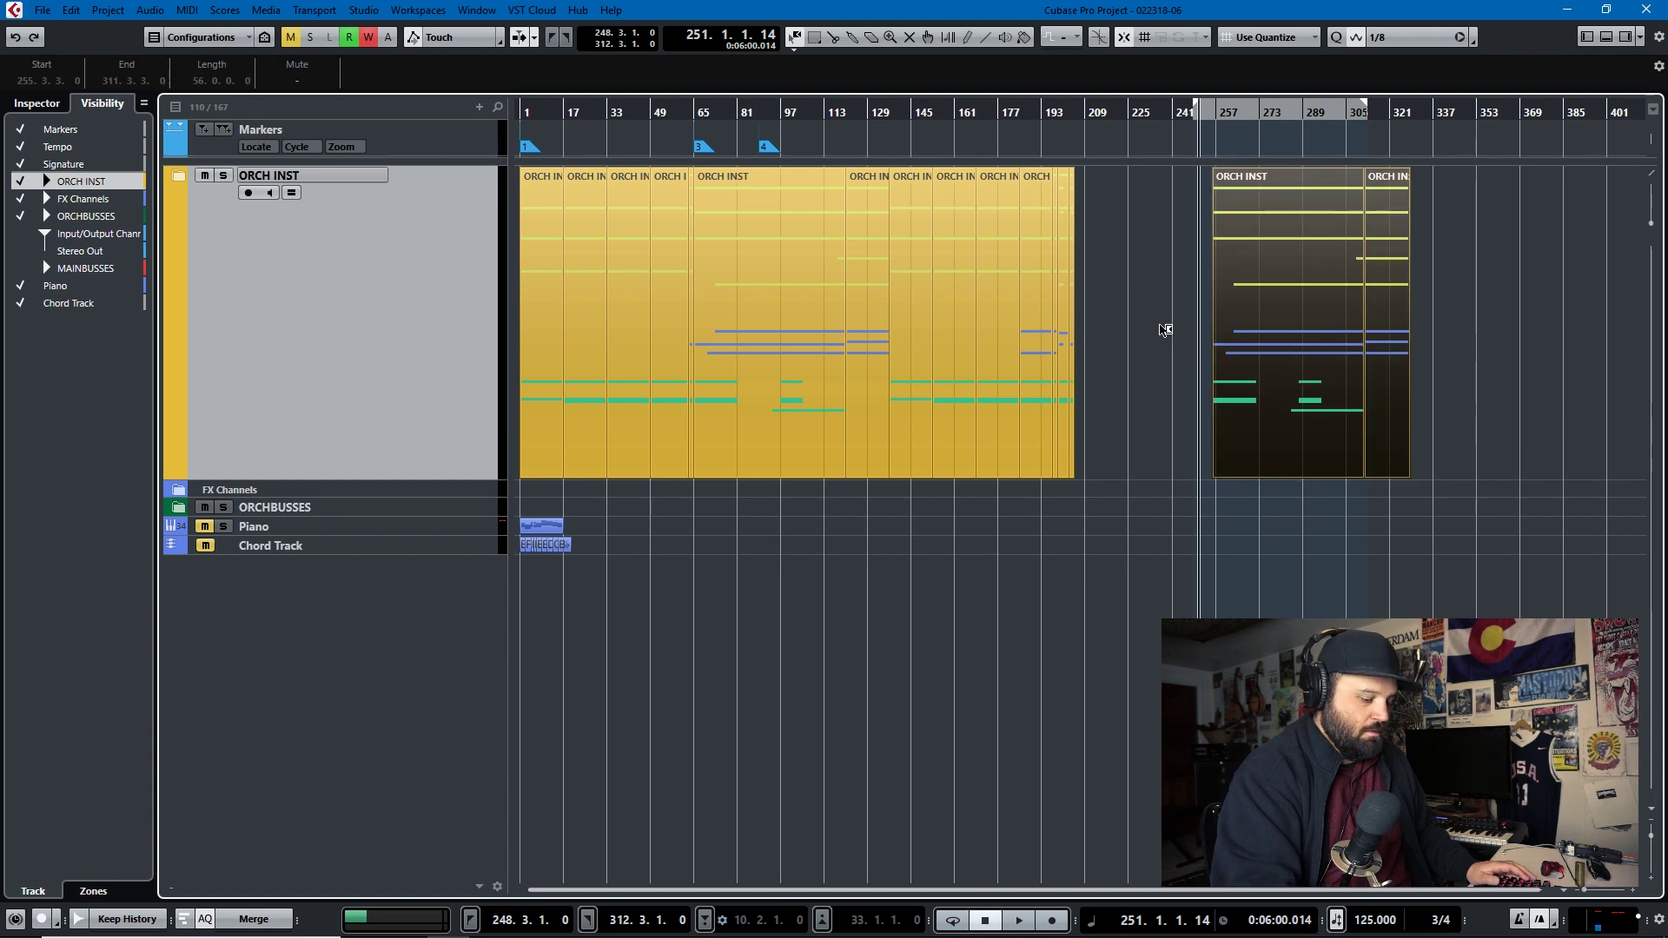
pyautogui.press('p')
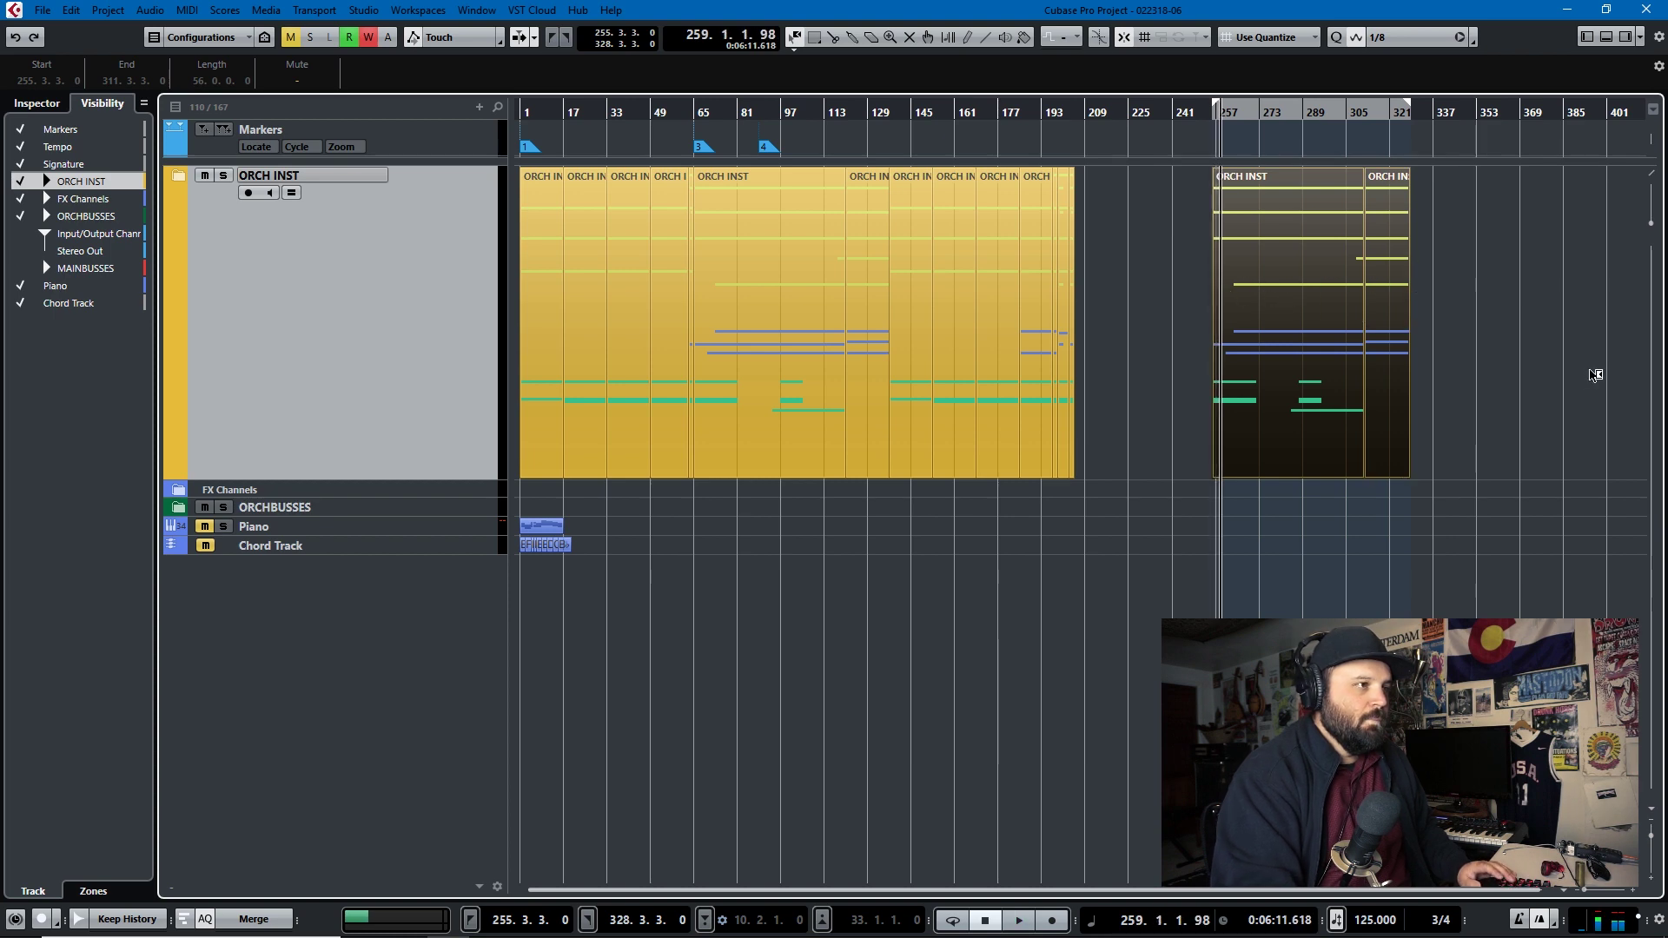
pyautogui.moveTo(1566, 371); pyautogui.dragTo(1236, 335)
pyautogui.press('Delete')
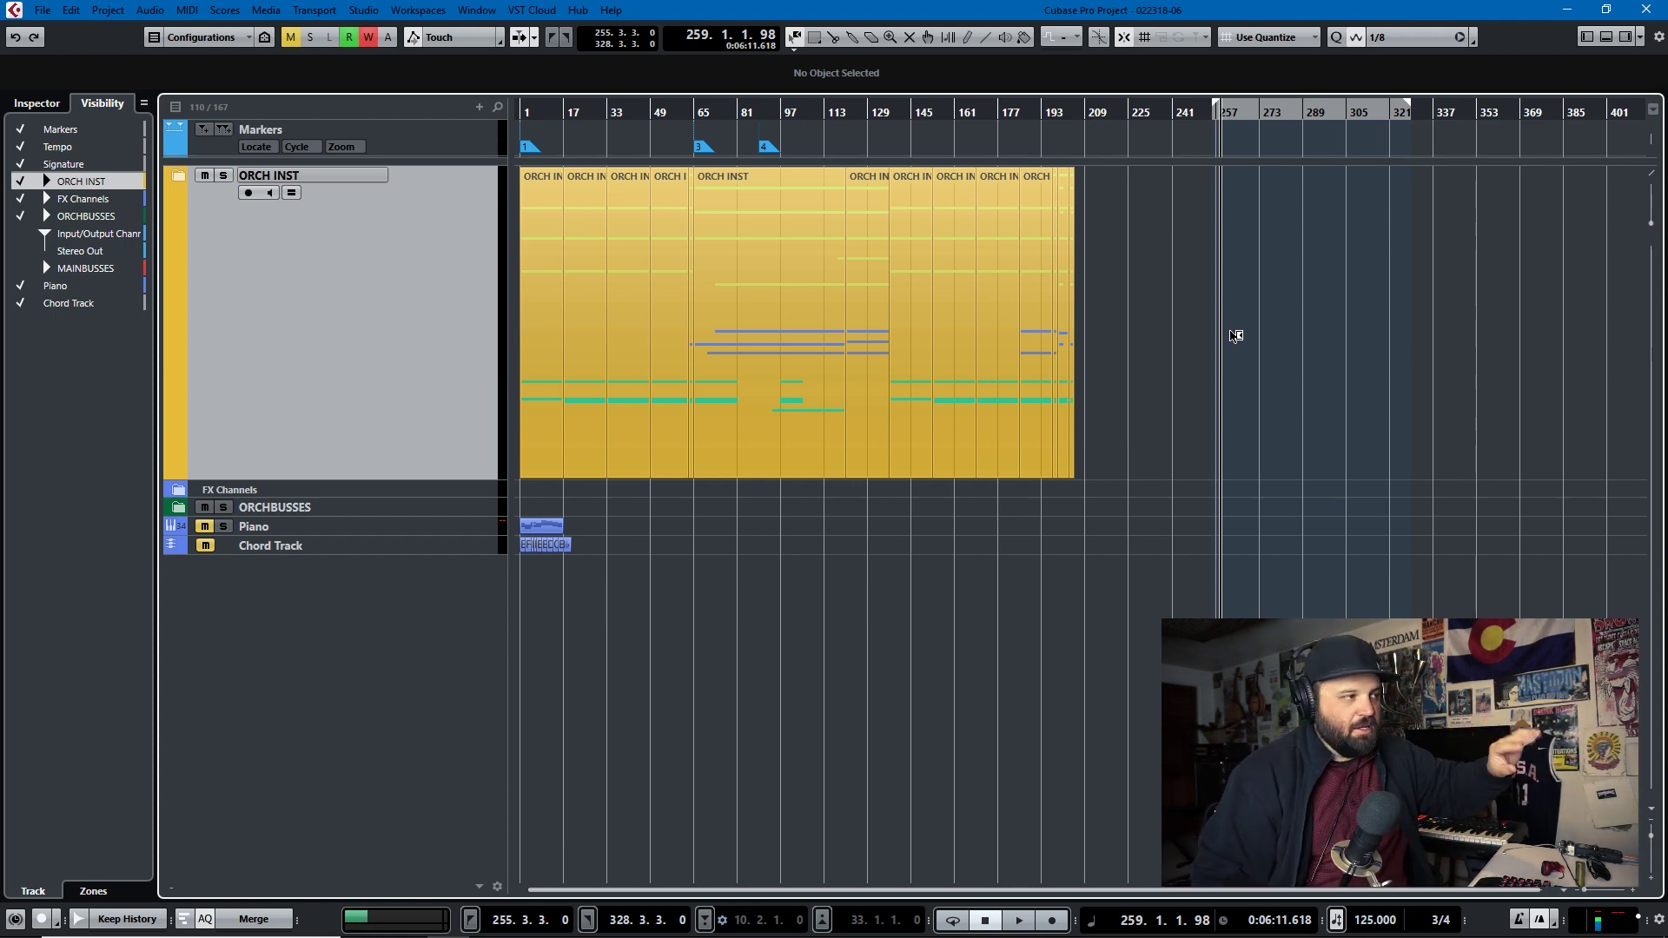
# Expand ORCH INST at normal height, enlarge the STRINGS lane, and cancel a trial strings-part copy.
pyautogui.click(174, 176)
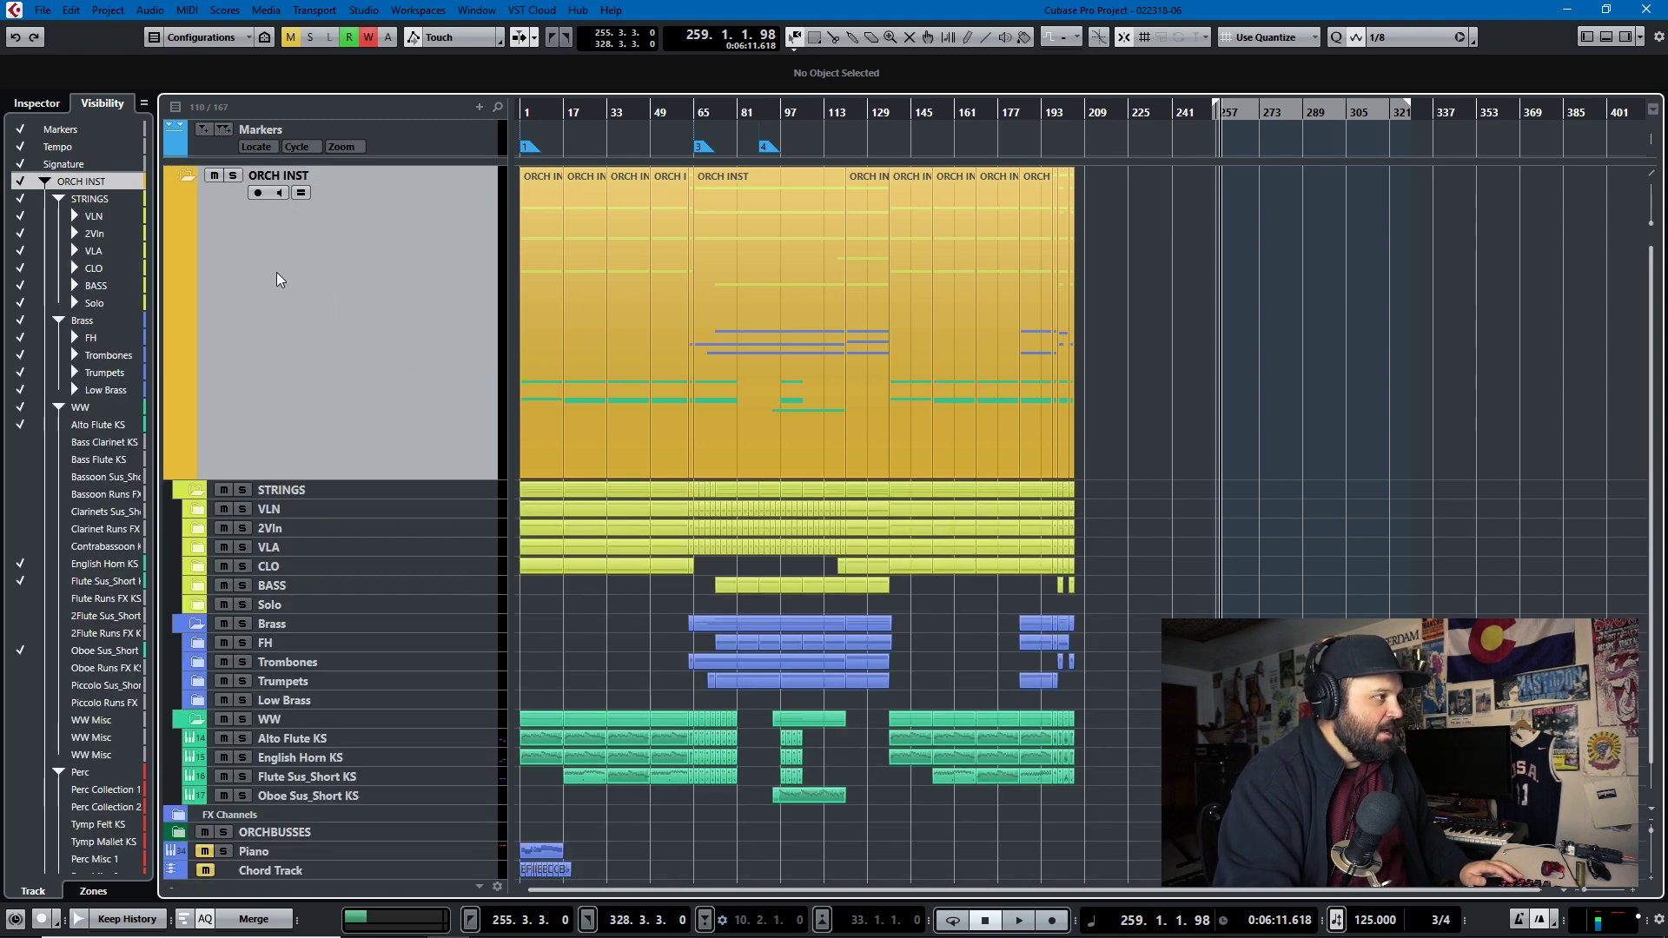
pyautogui.hotkey('alt', 'e')
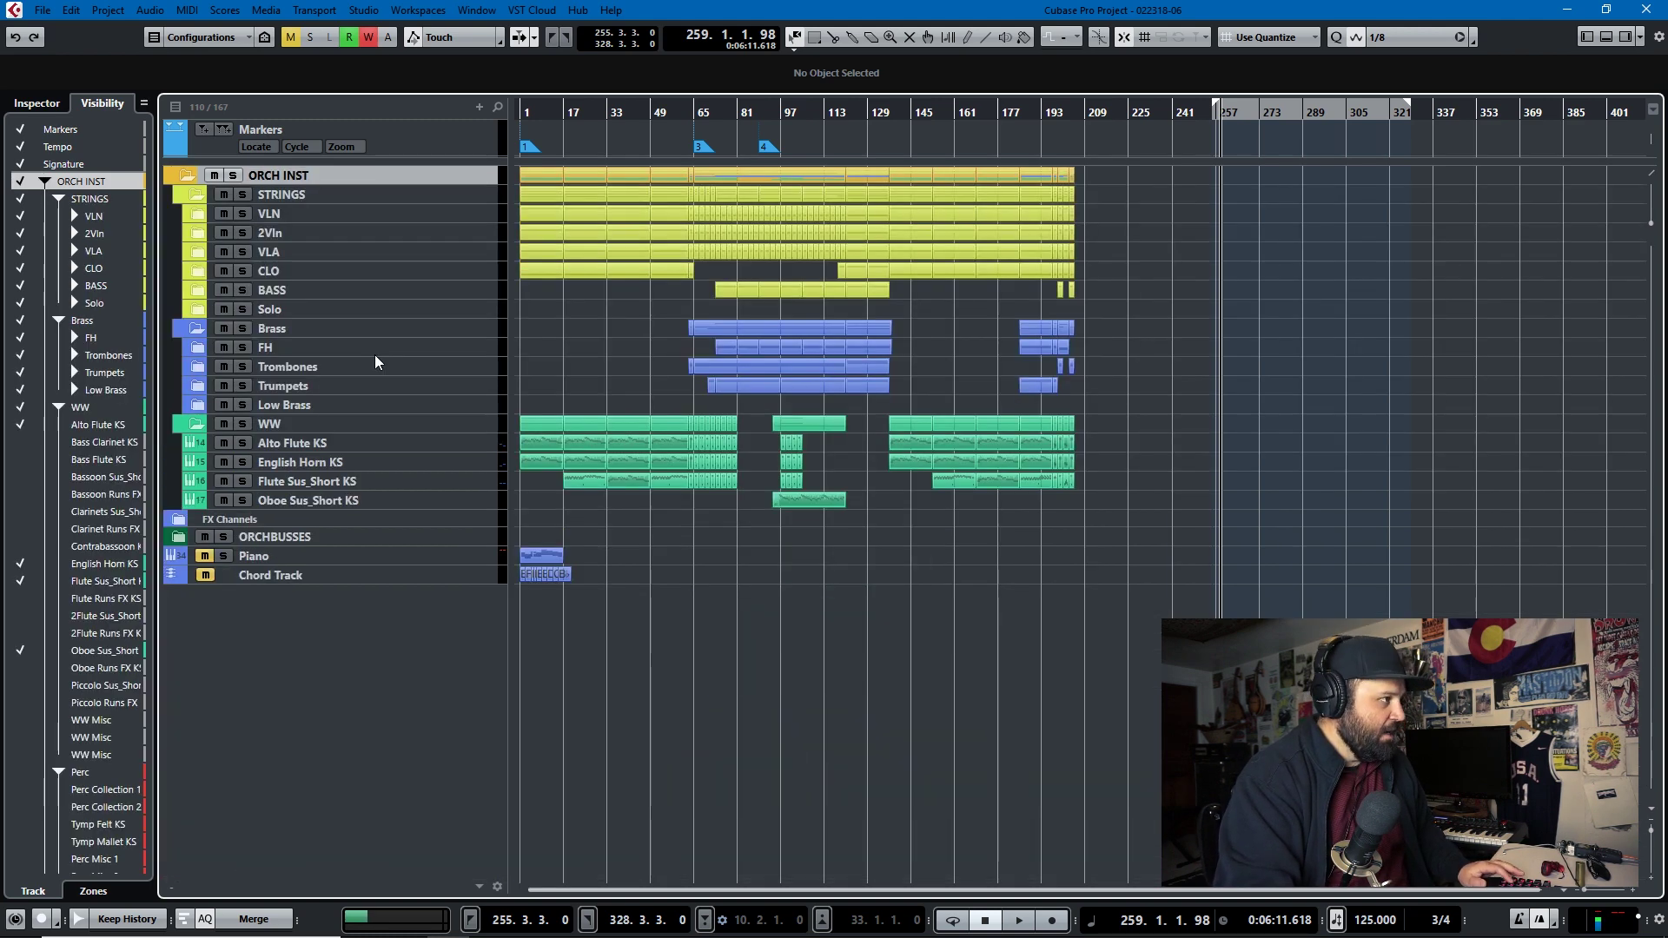
pyautogui.click(424, 200)
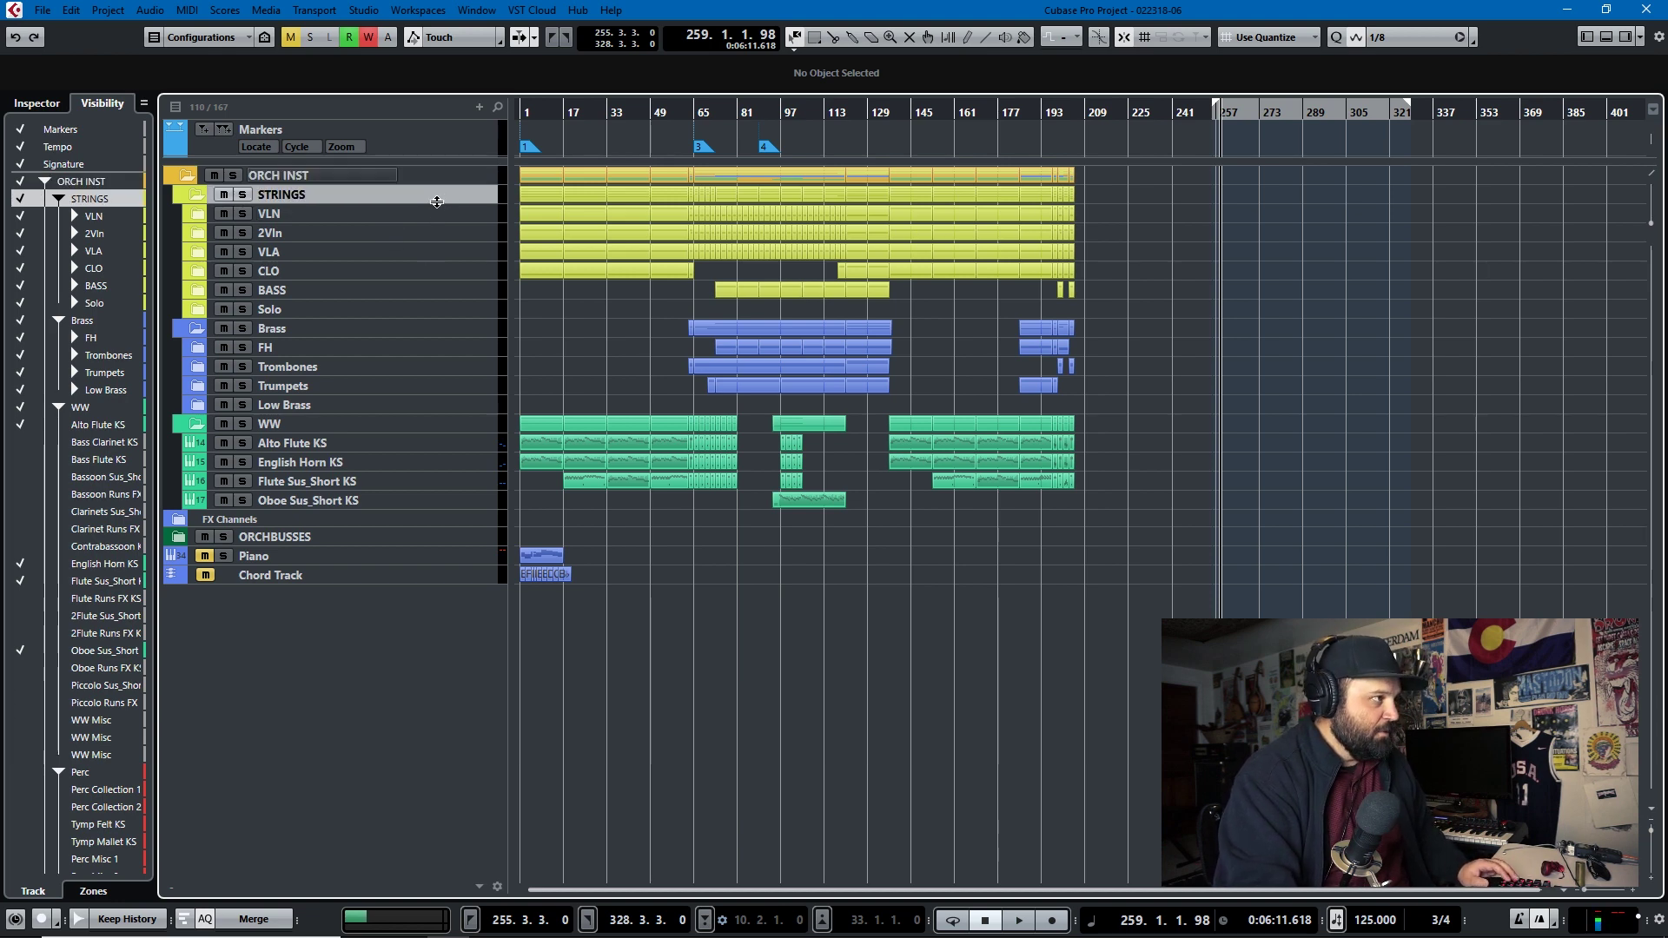
pyautogui.moveTo(436, 202); pyautogui.dragTo(608, 324)
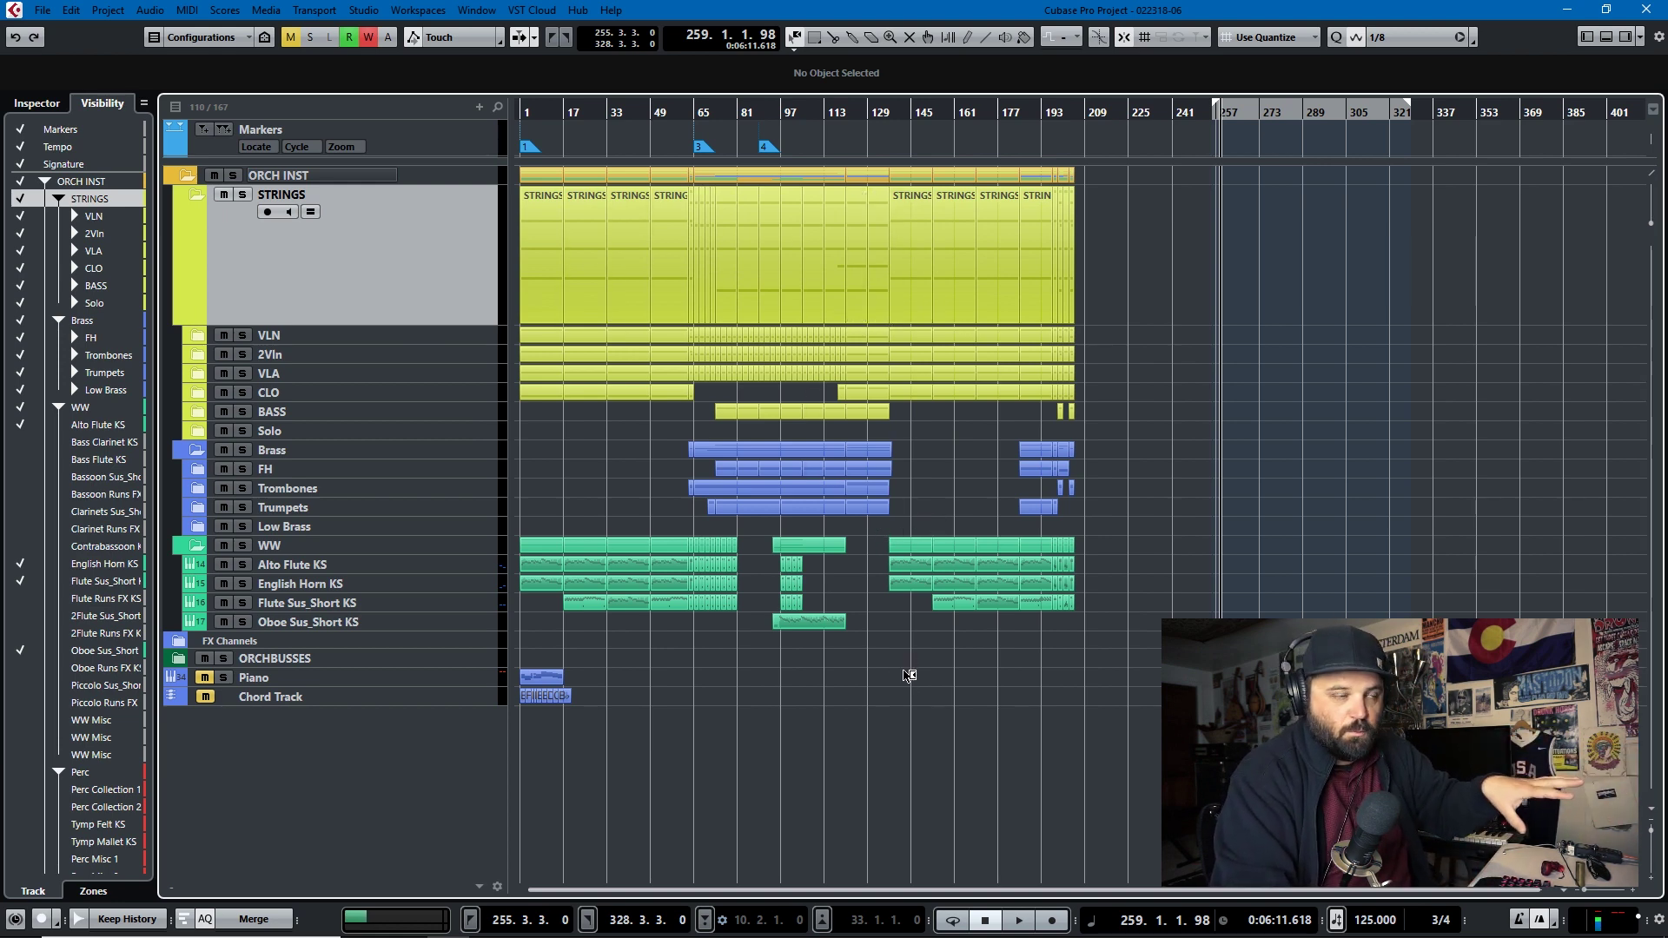
pyautogui.click(838, 277)
pyautogui.moveTo(838, 277); pyautogui.dragTo(1096, 304)
pyautogui.press('Escape')
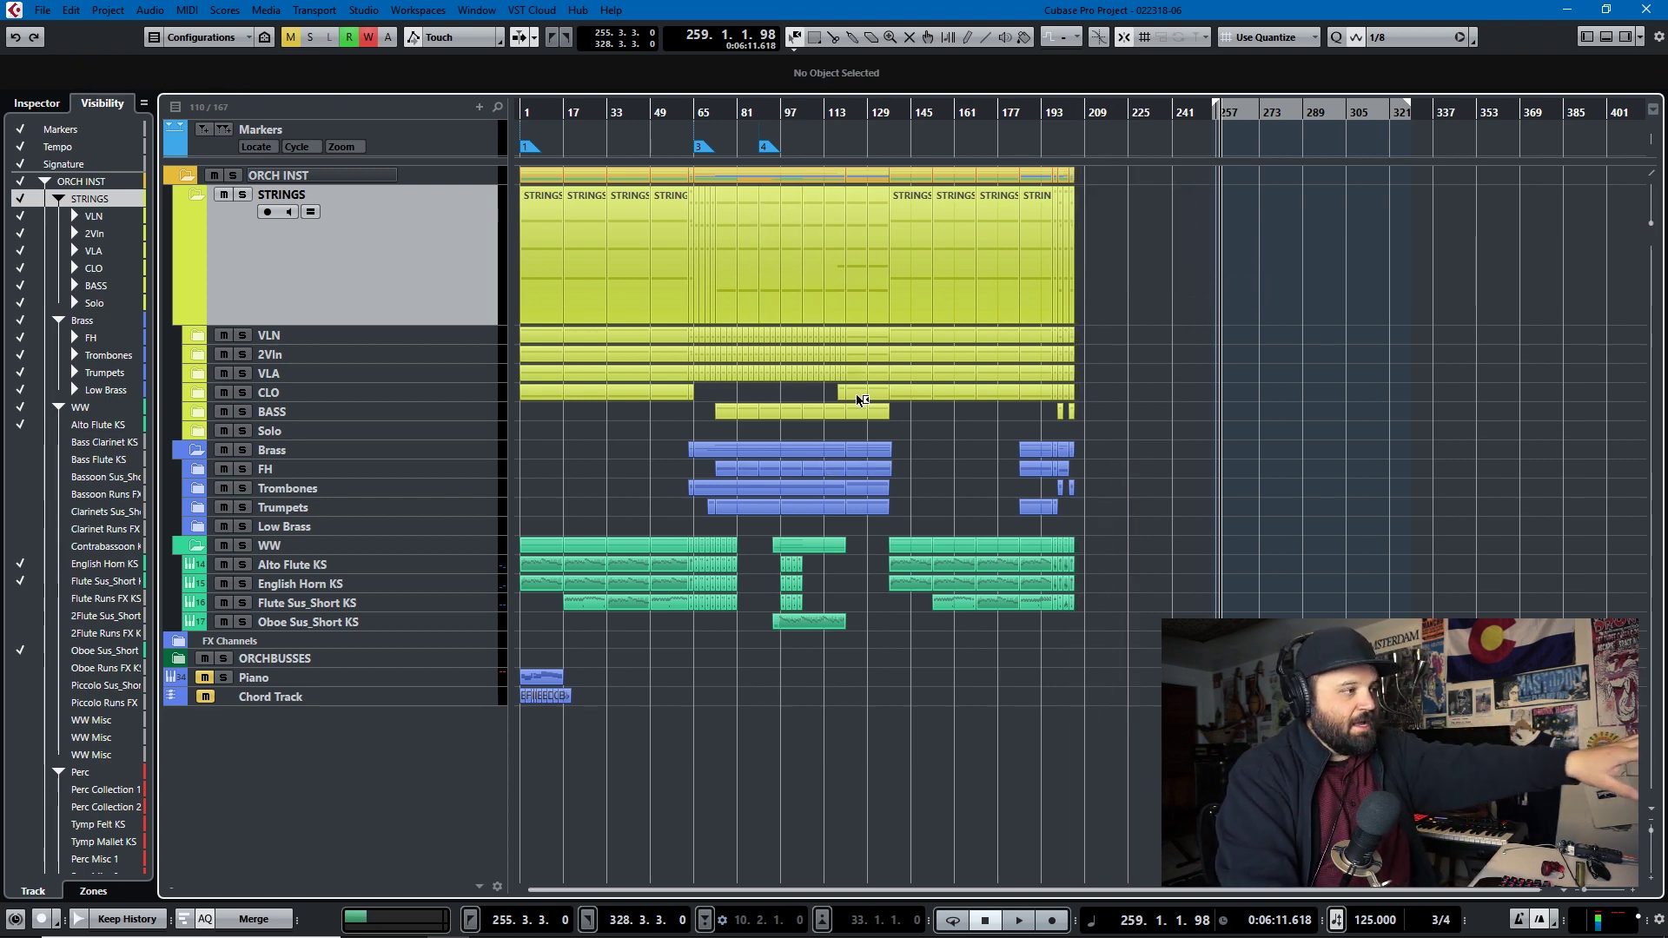
# Select the VLN, FH and woodwind tracks, then expand the FH and Trombones folders.
pyautogui.click(407, 336)
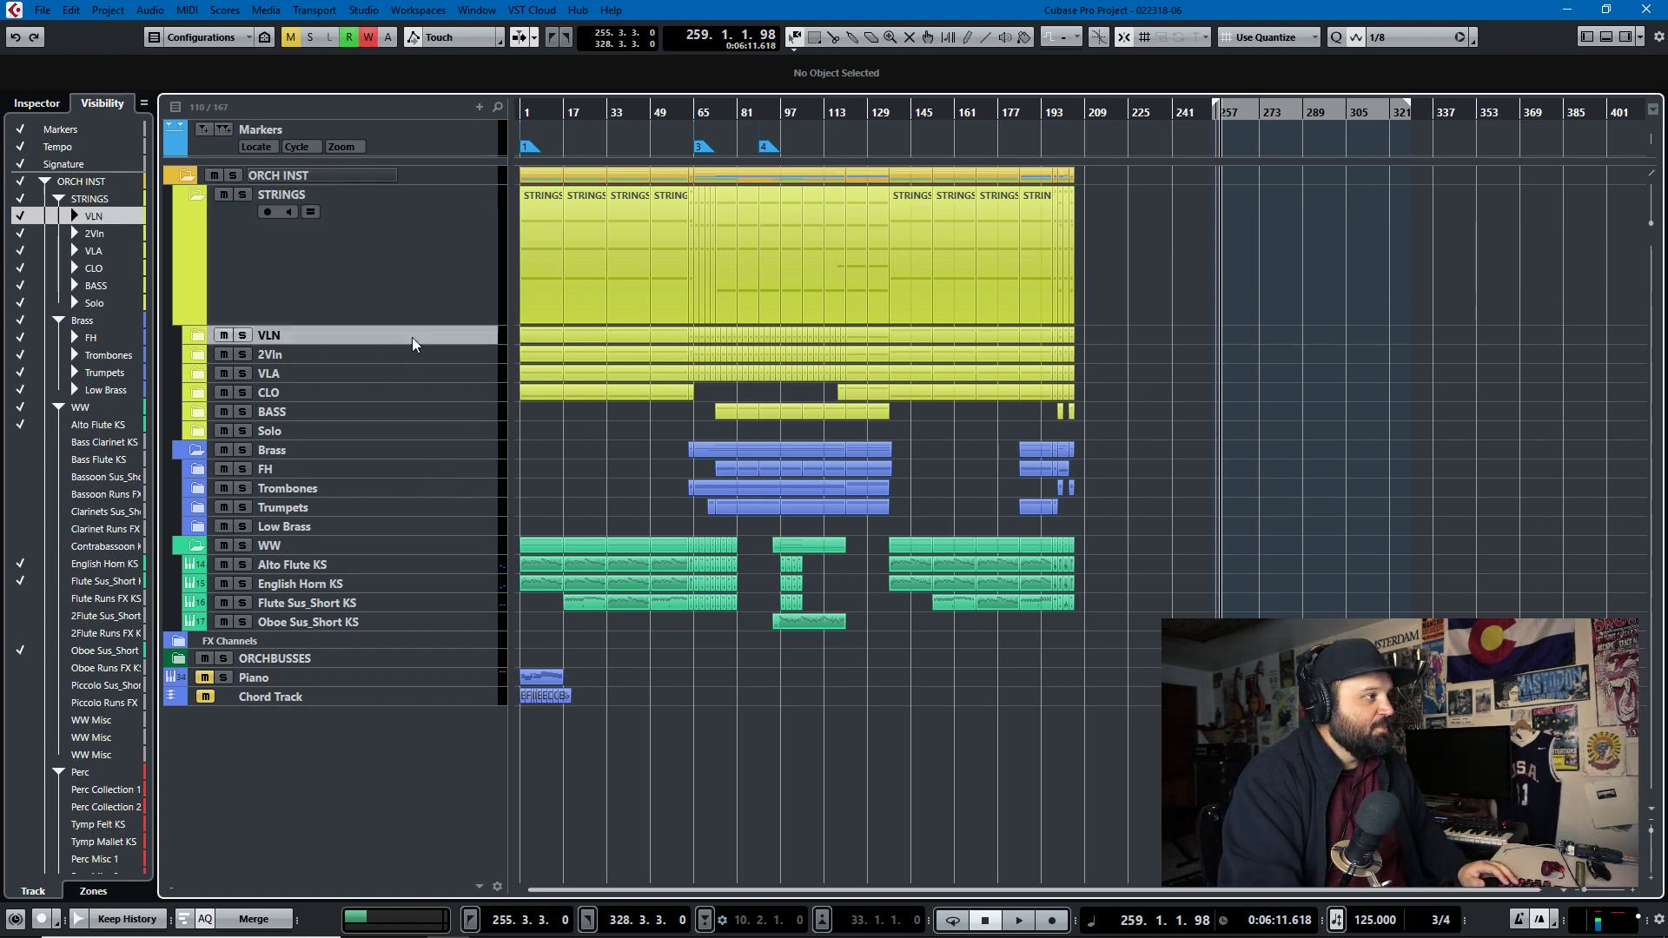
pyautogui.press('Down')
pyautogui.press('Down')
pyautogui.press('Down')
pyautogui.press('Down')
pyautogui.press('Down')
pyautogui.press('Down')
pyautogui.press('Down')
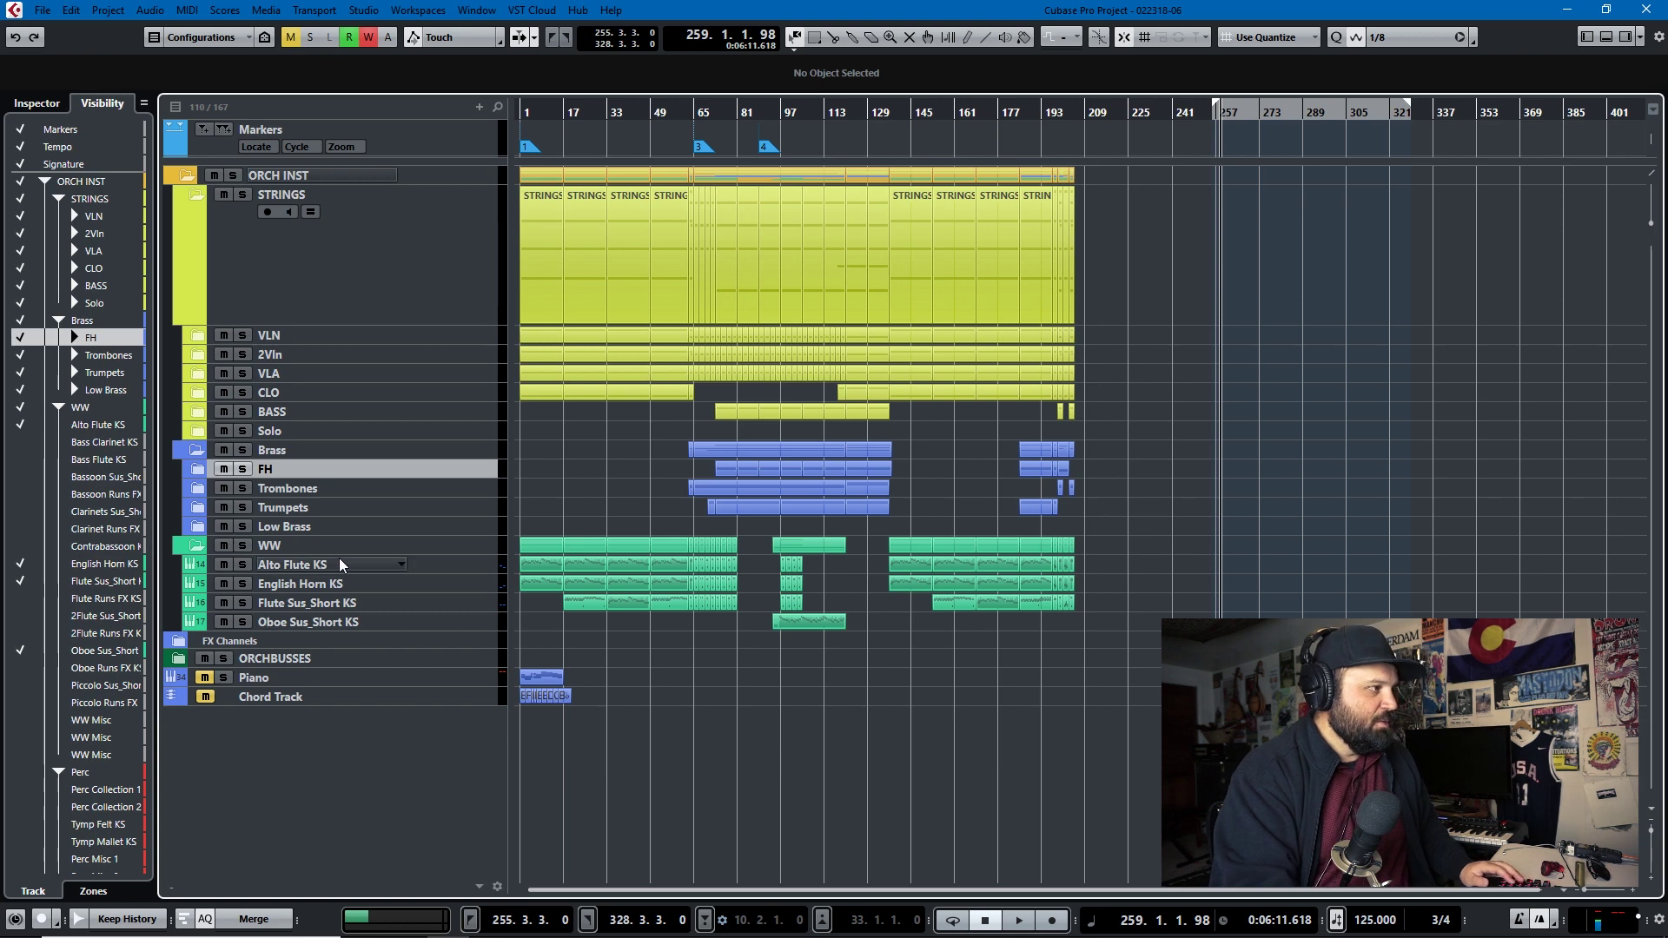
pyautogui.rightClick(399, 567)
pyautogui.click(367, 626)
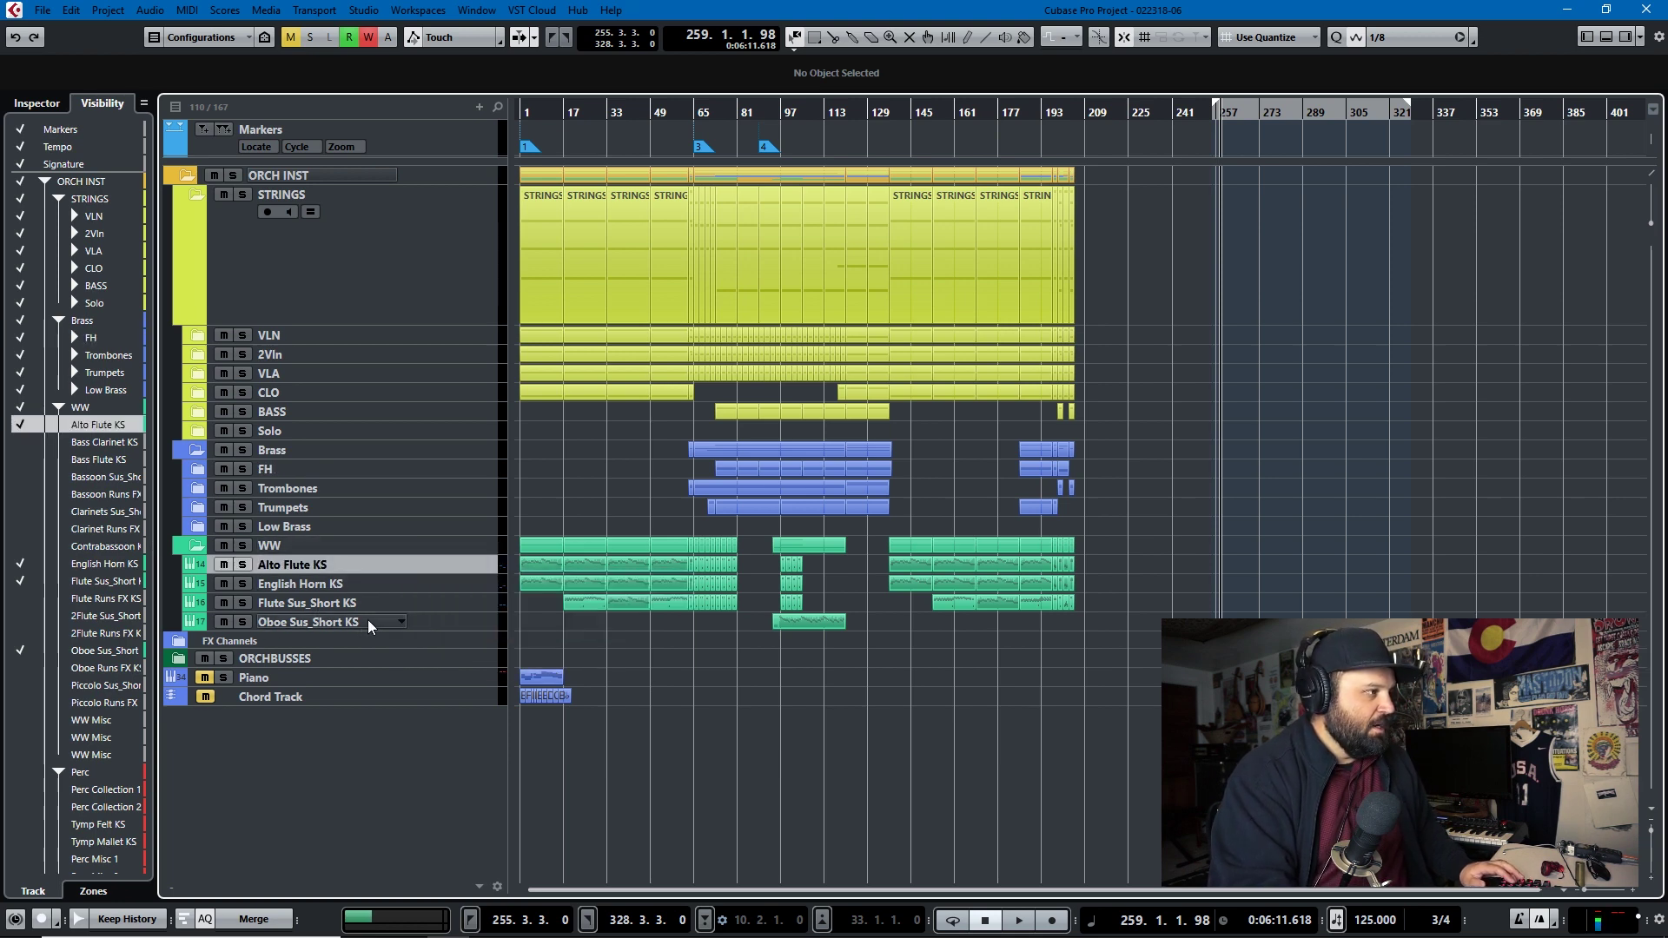
pyautogui.keyDown('shift'); pyautogui.click(418, 622); pyautogui.keyUp('shift')
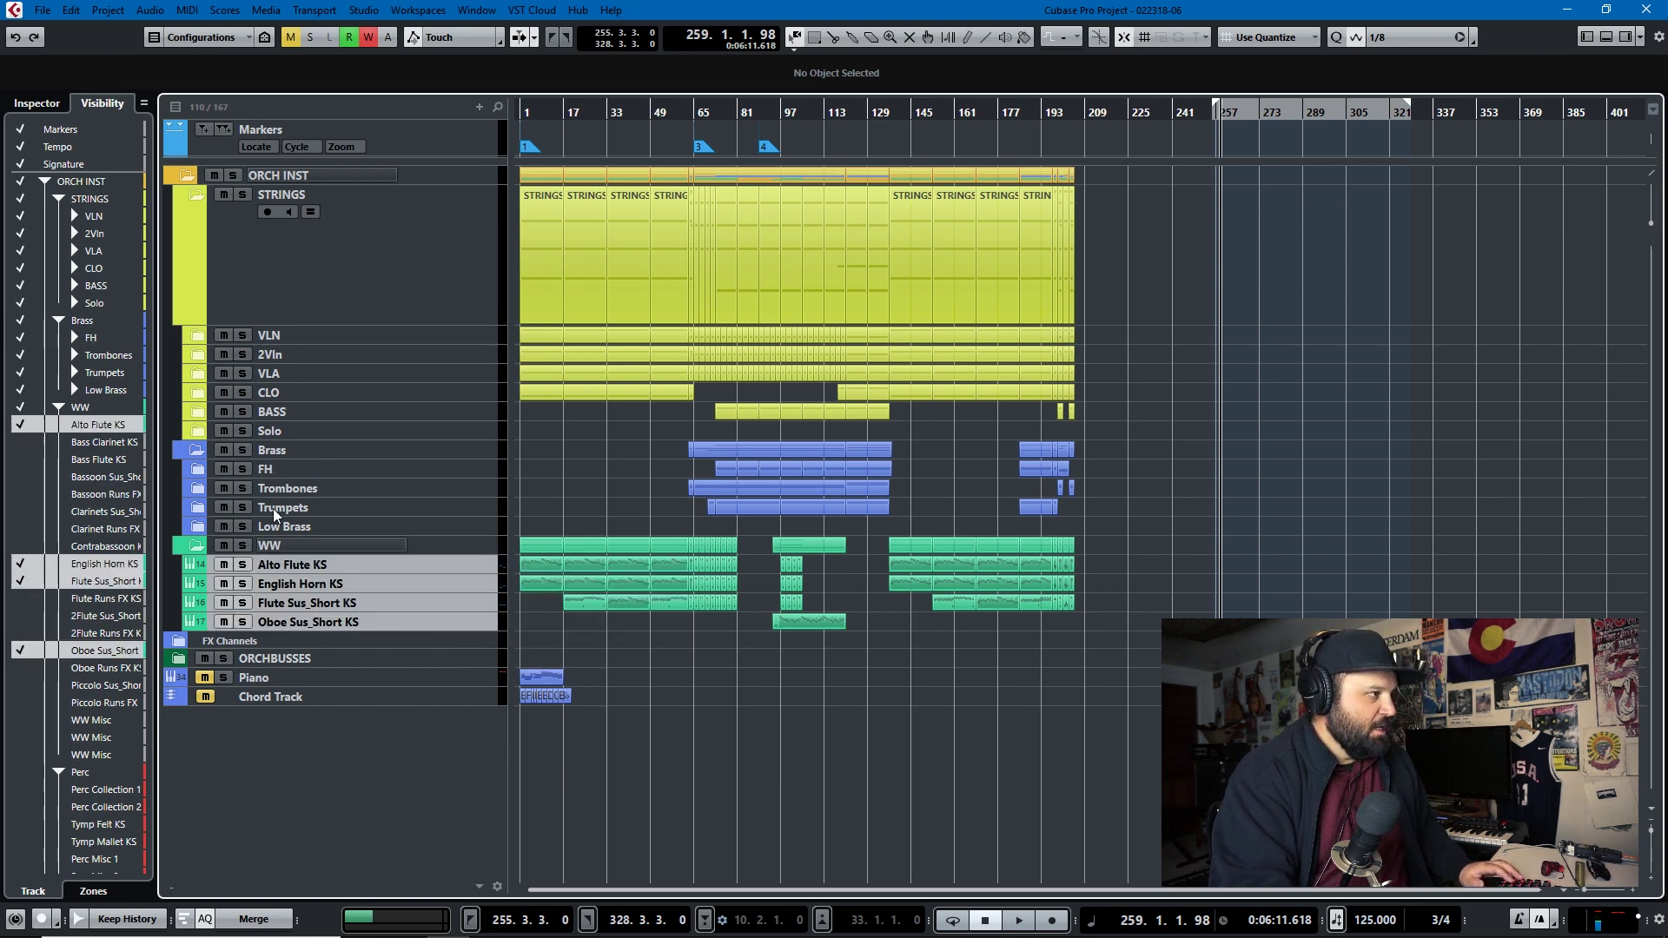
pyautogui.click(198, 469)
pyautogui.click(198, 546)
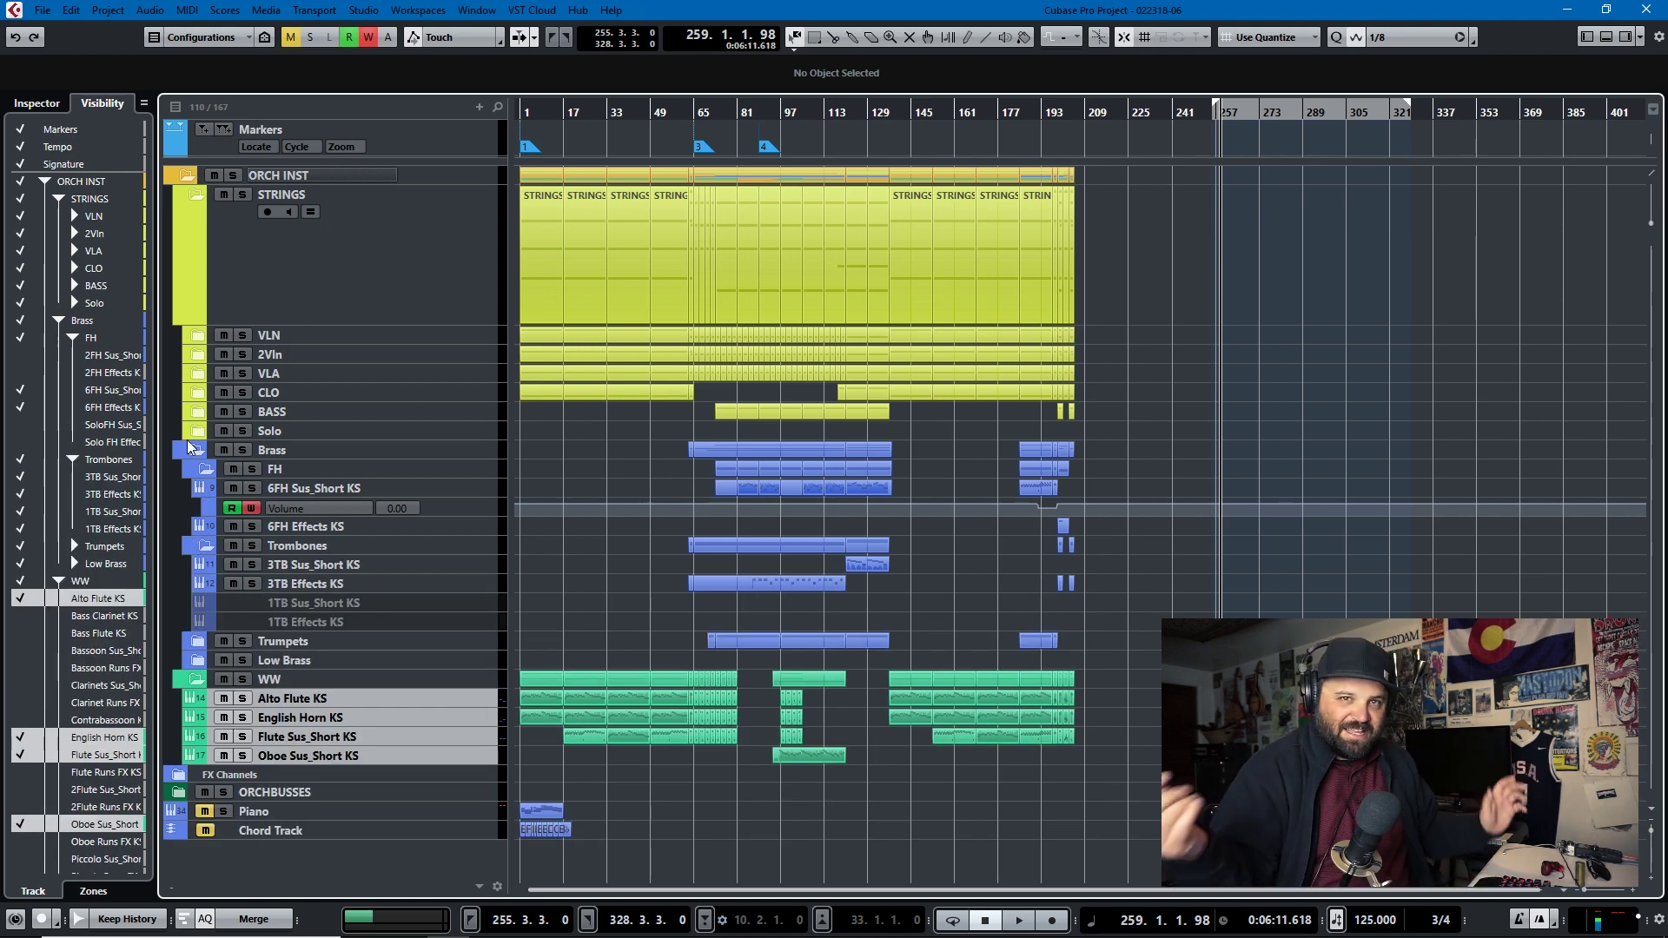
pyautogui.click(198, 334)
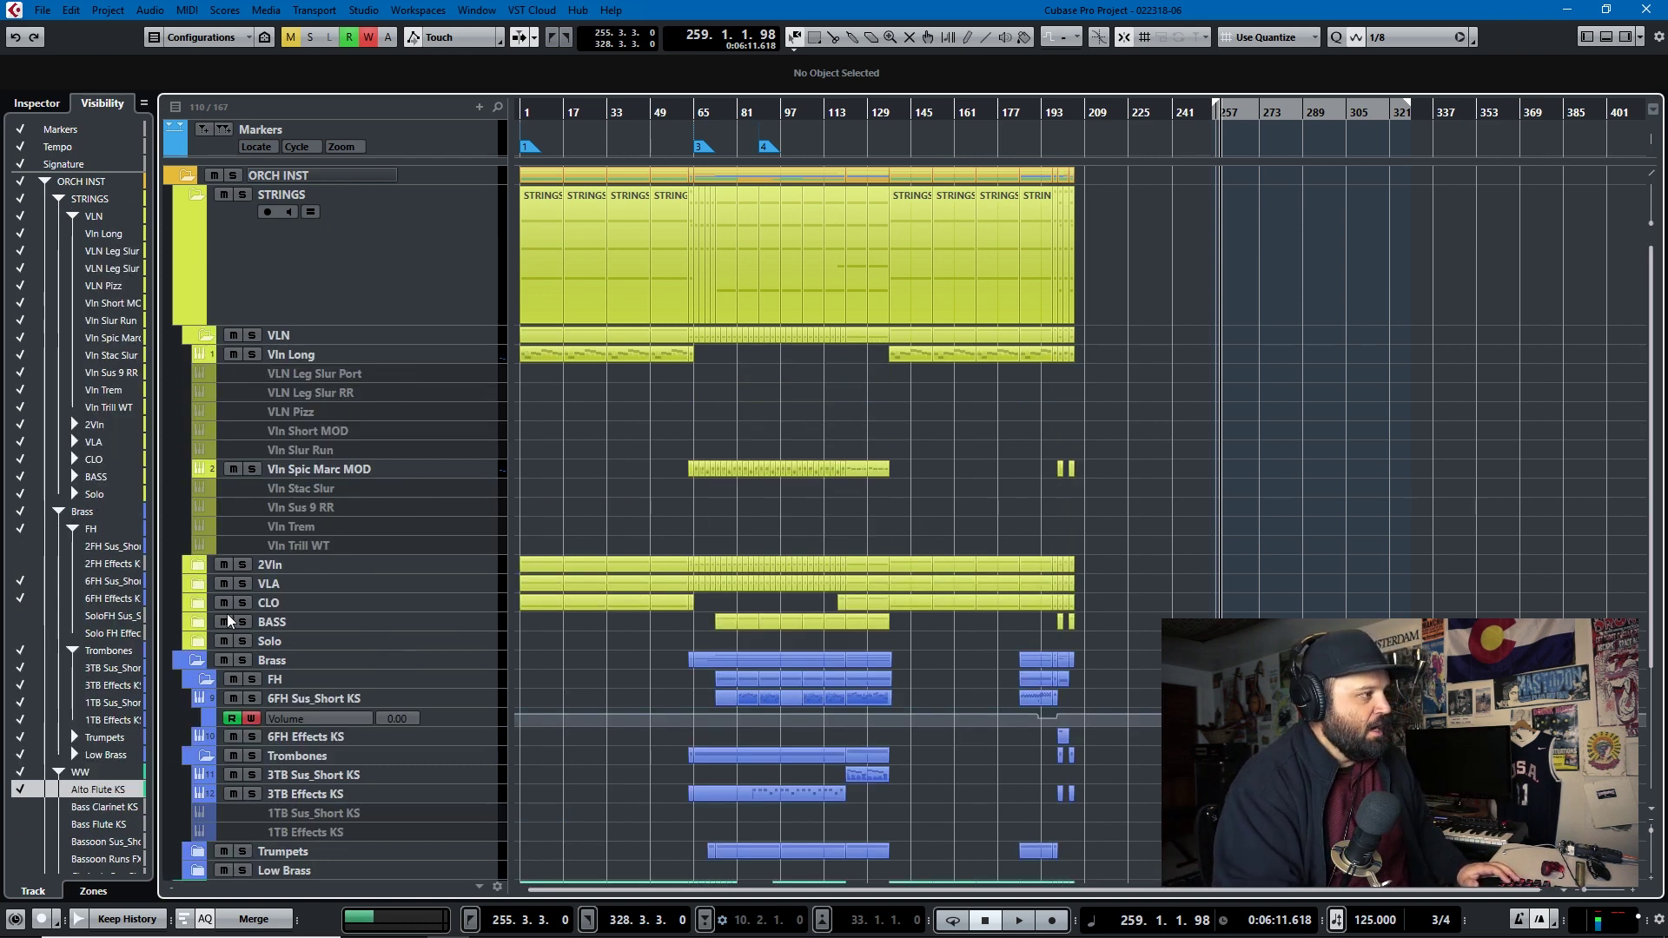
pyautogui.click(409, 564)
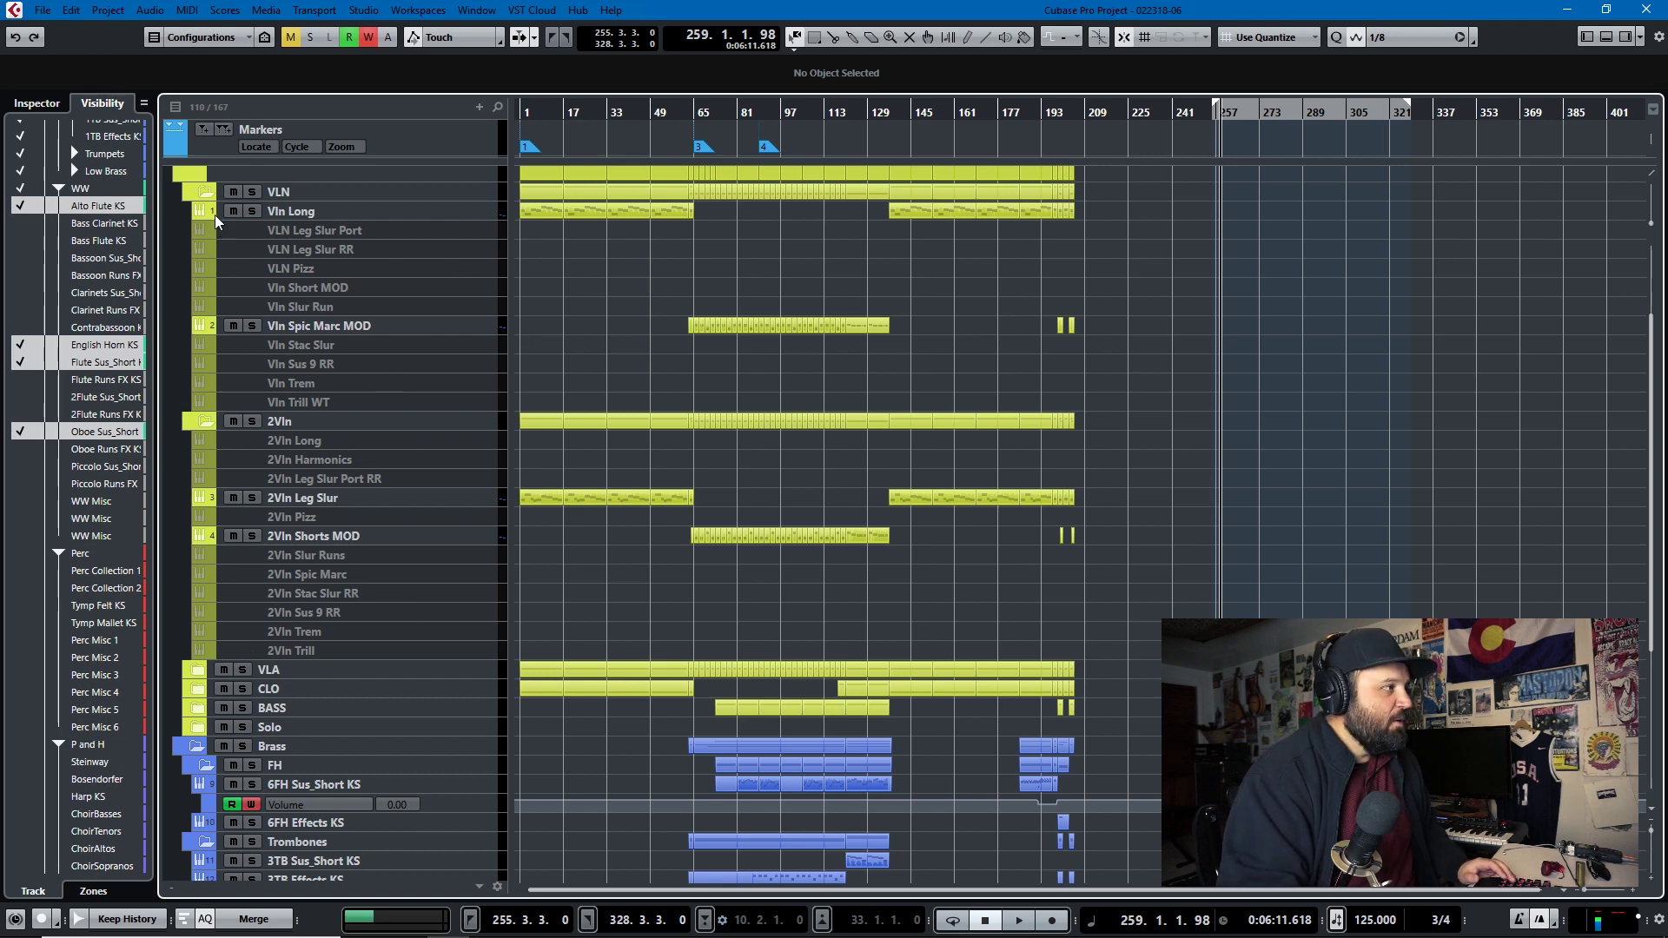
pyautogui.click(207, 193)
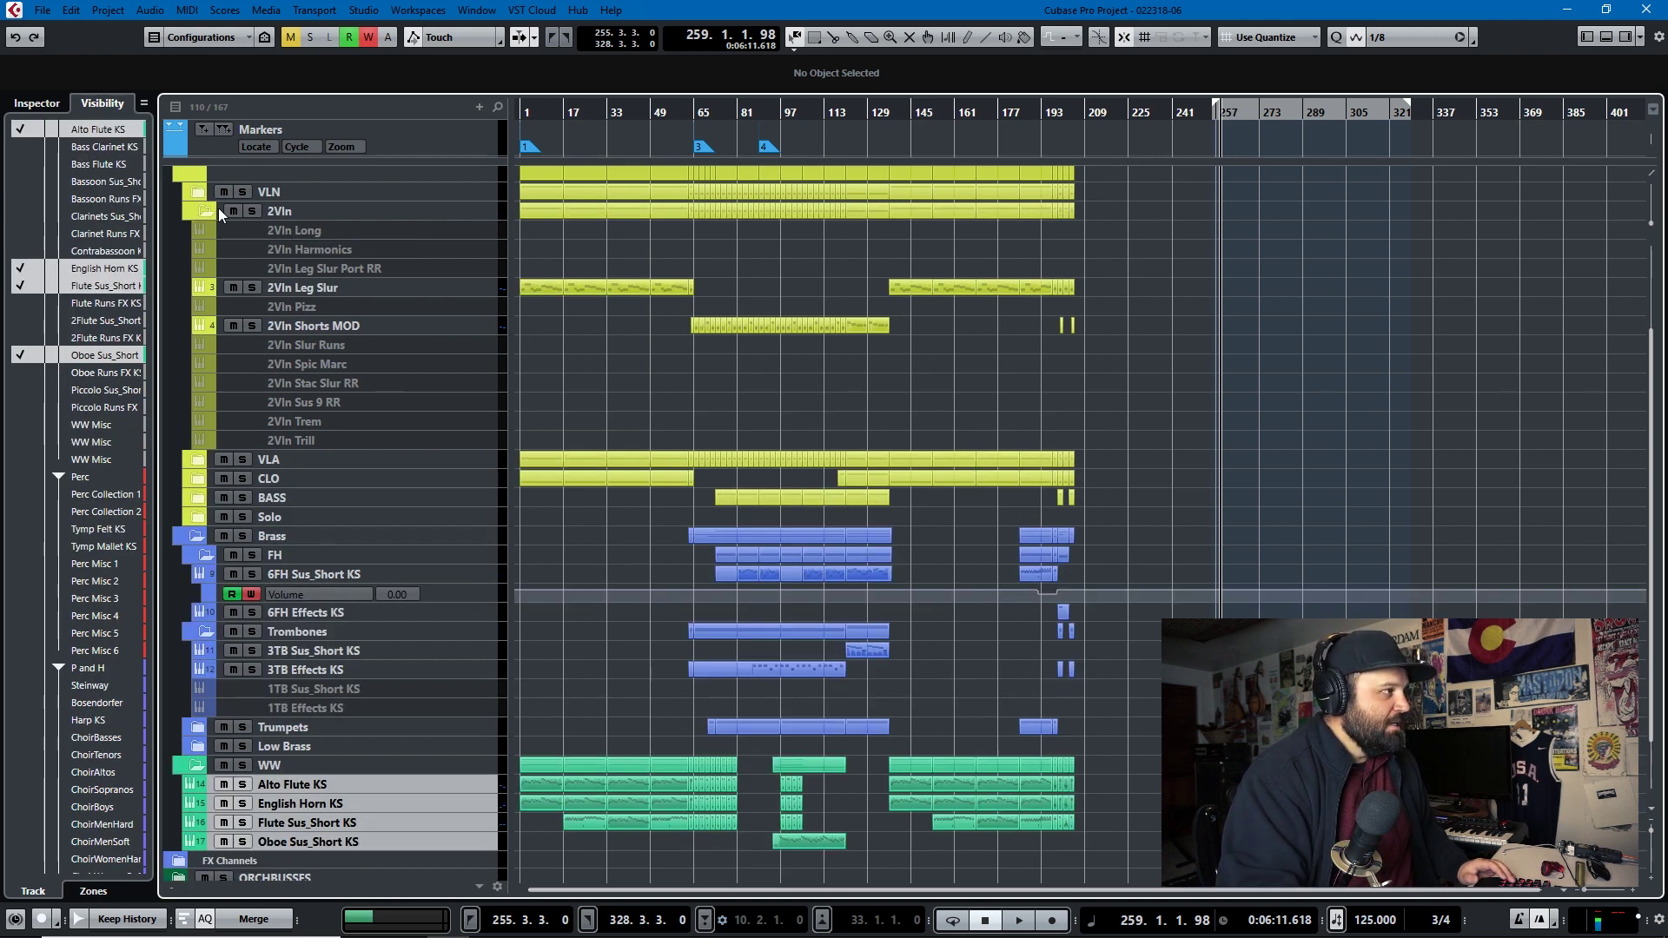
pyautogui.click(206, 209)
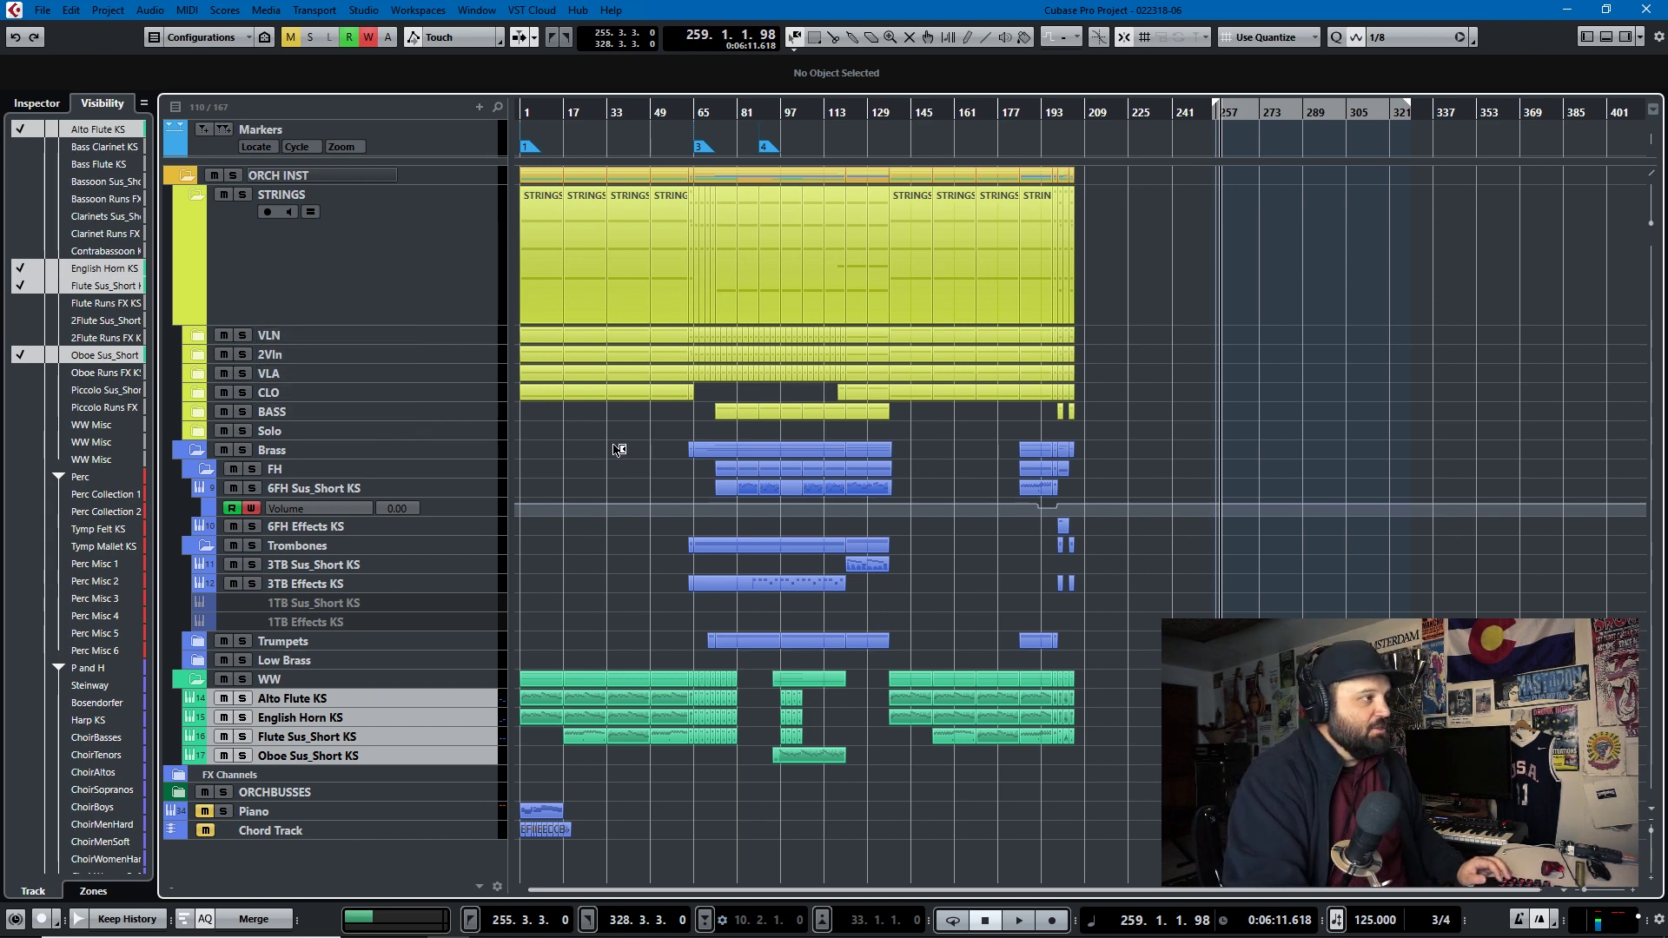
pyautogui.click(596, 401)
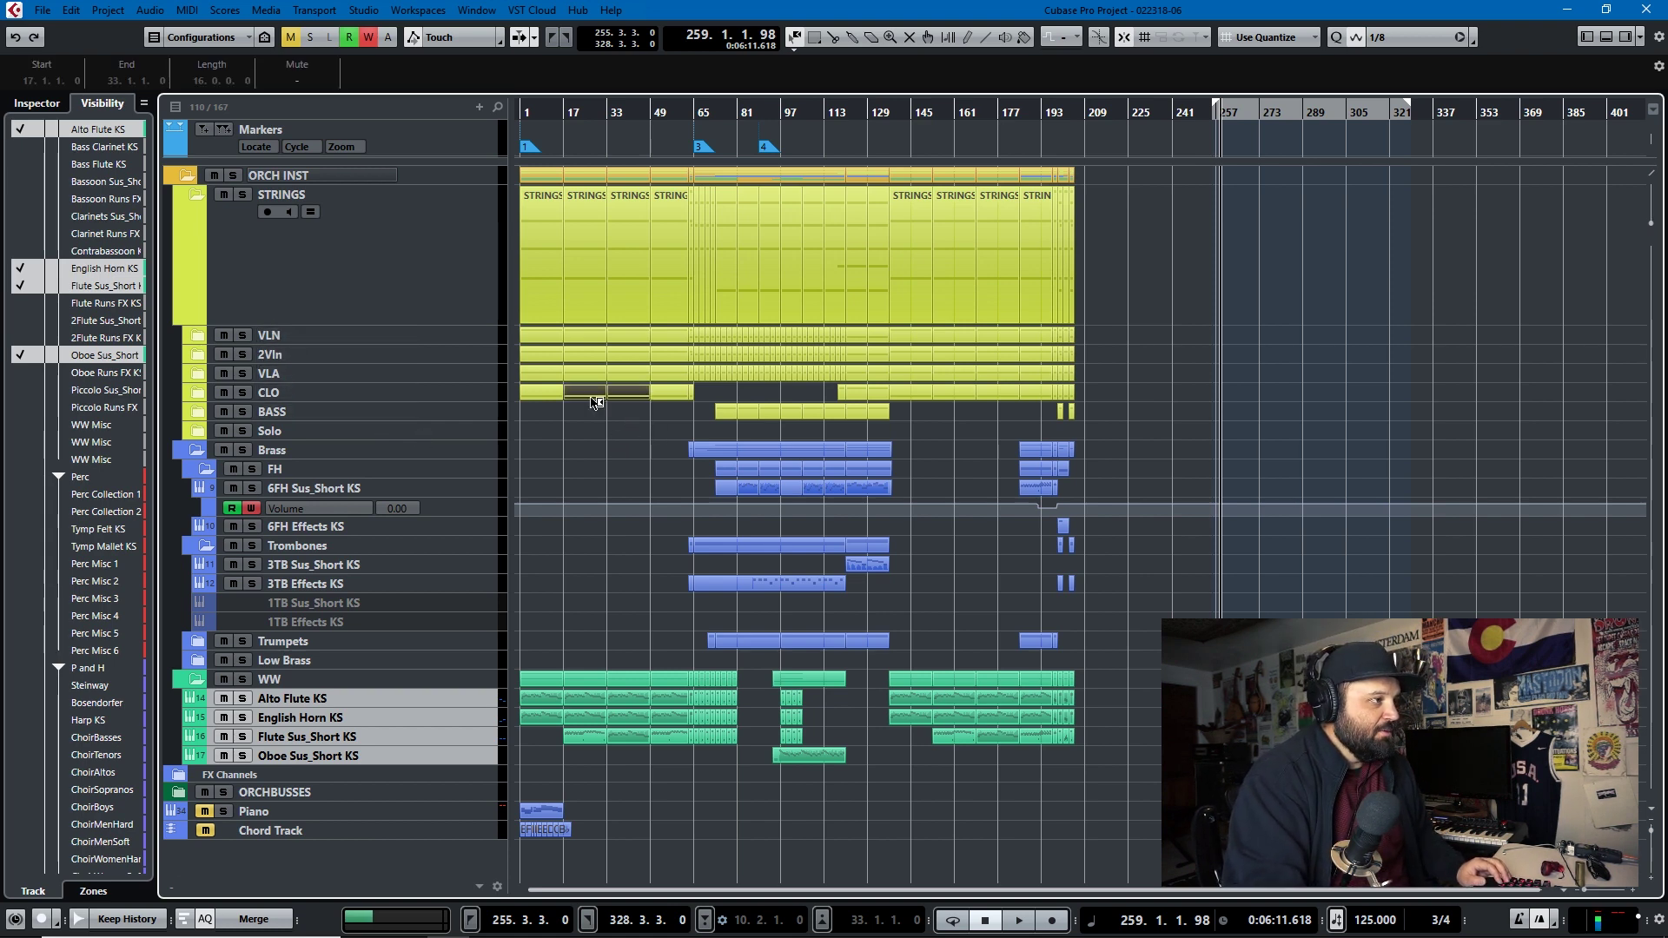
pyautogui.moveTo(596, 401); pyautogui.dragTo(1129, 405)
pyautogui.moveTo(1299, 458); pyautogui.dragTo(1120, 373)
pyautogui.press('Delete')
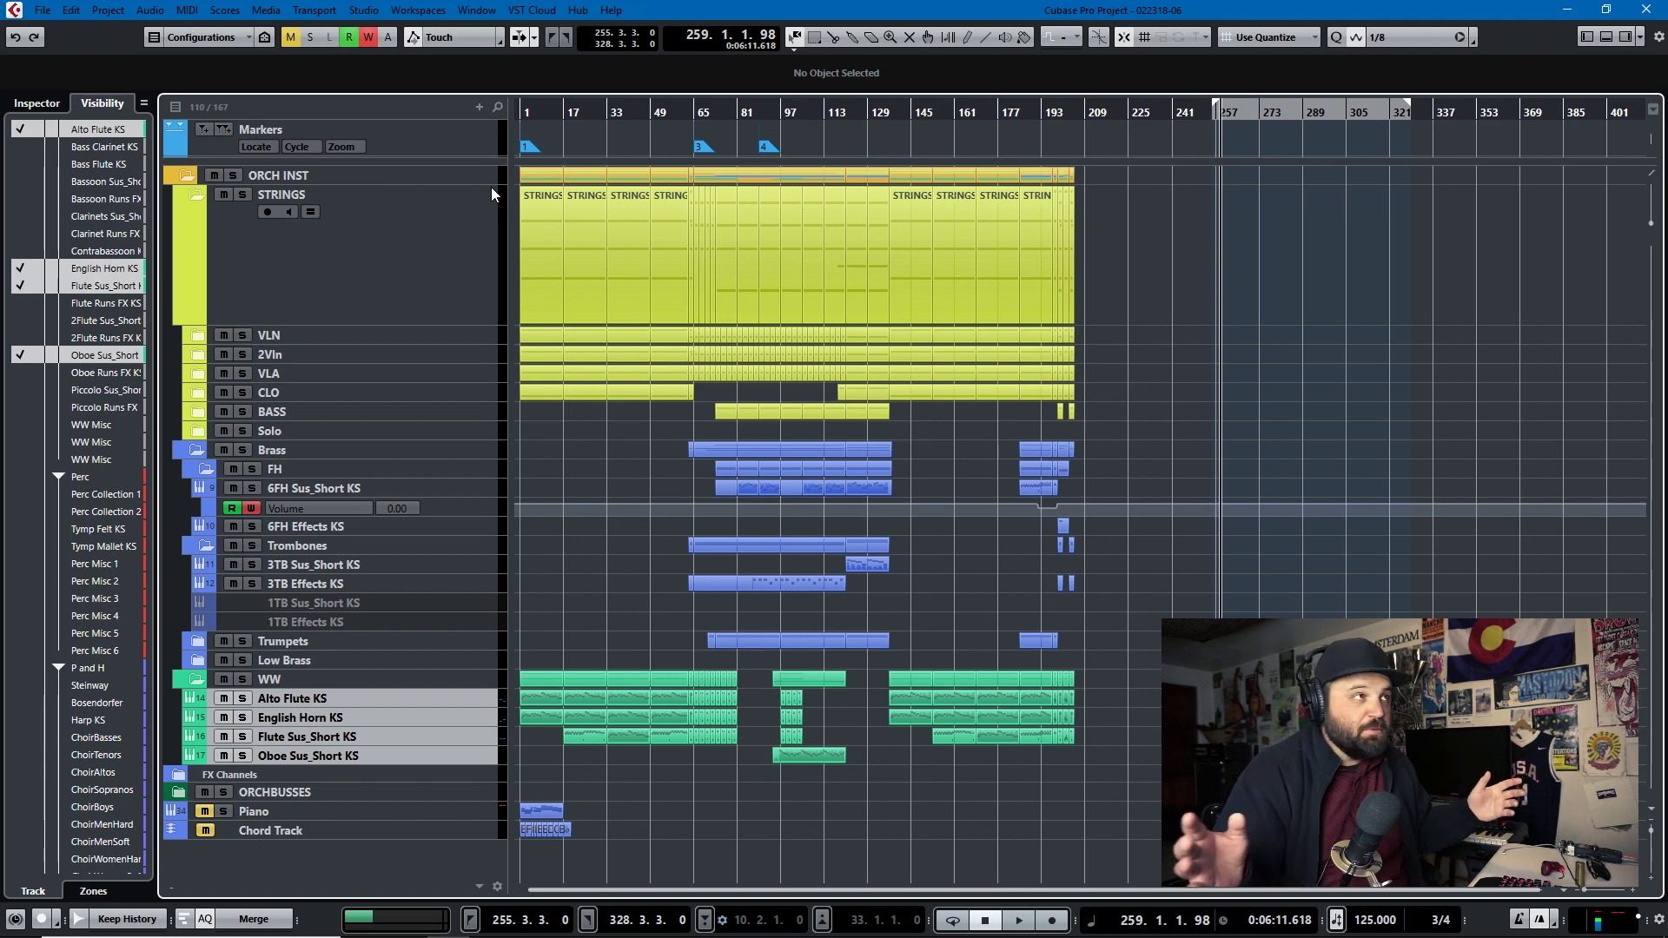
# Select the STRINGS folder and fold it up, hiding VLN through Solo.
pyautogui.click(418, 261)
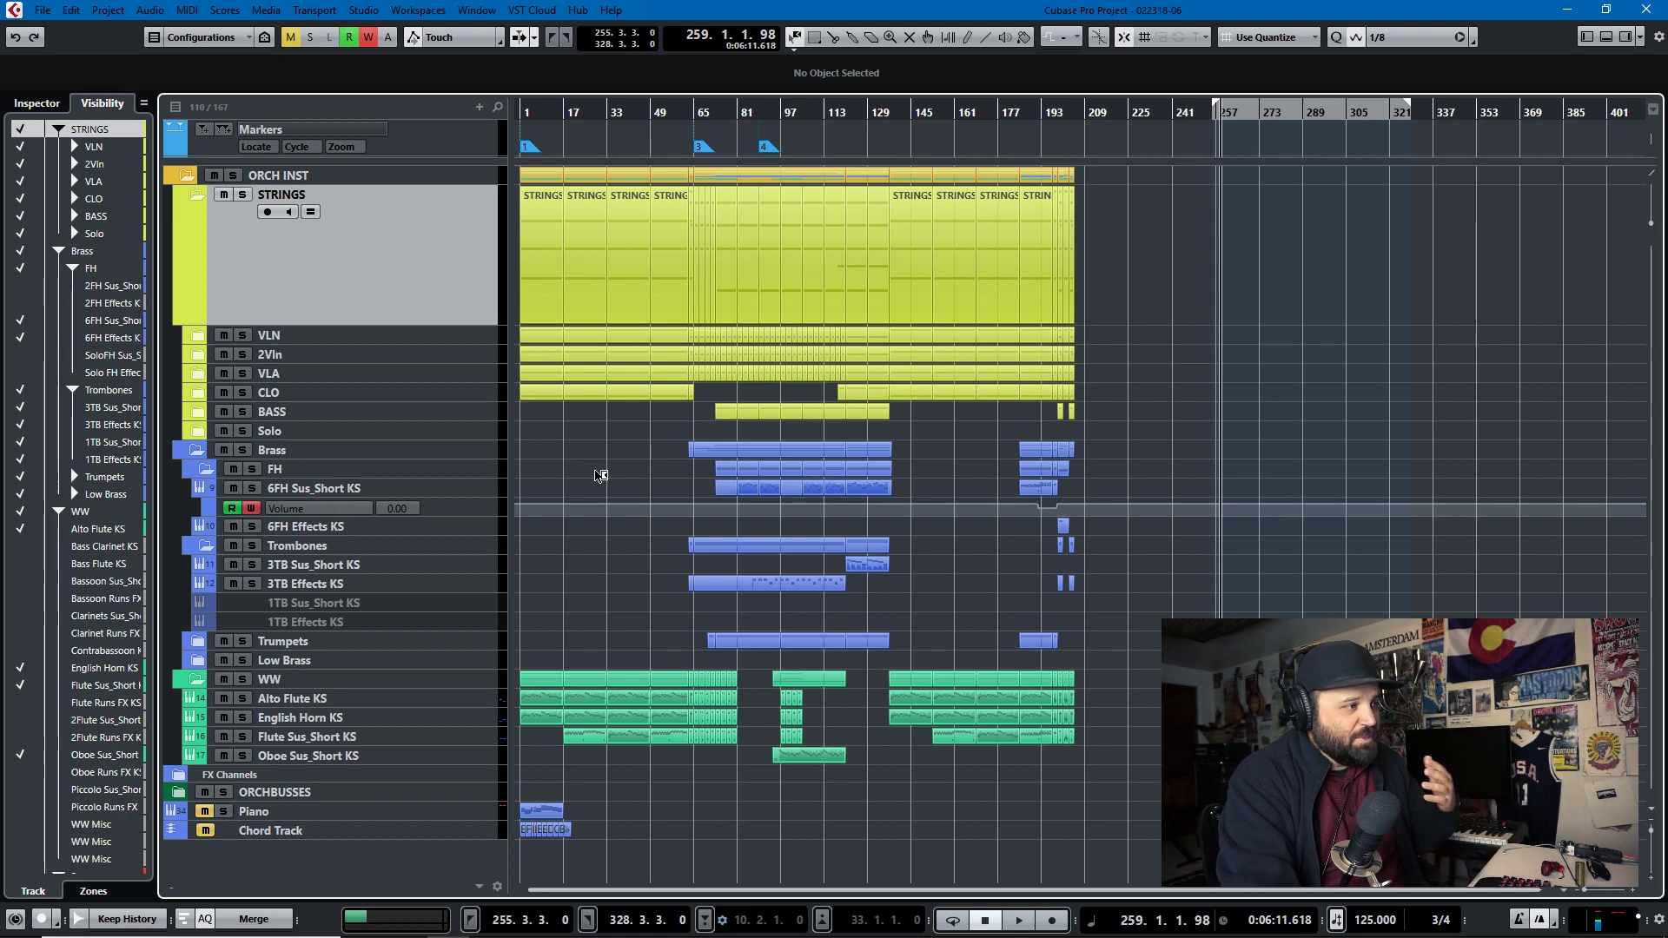
pyautogui.click(195, 199)
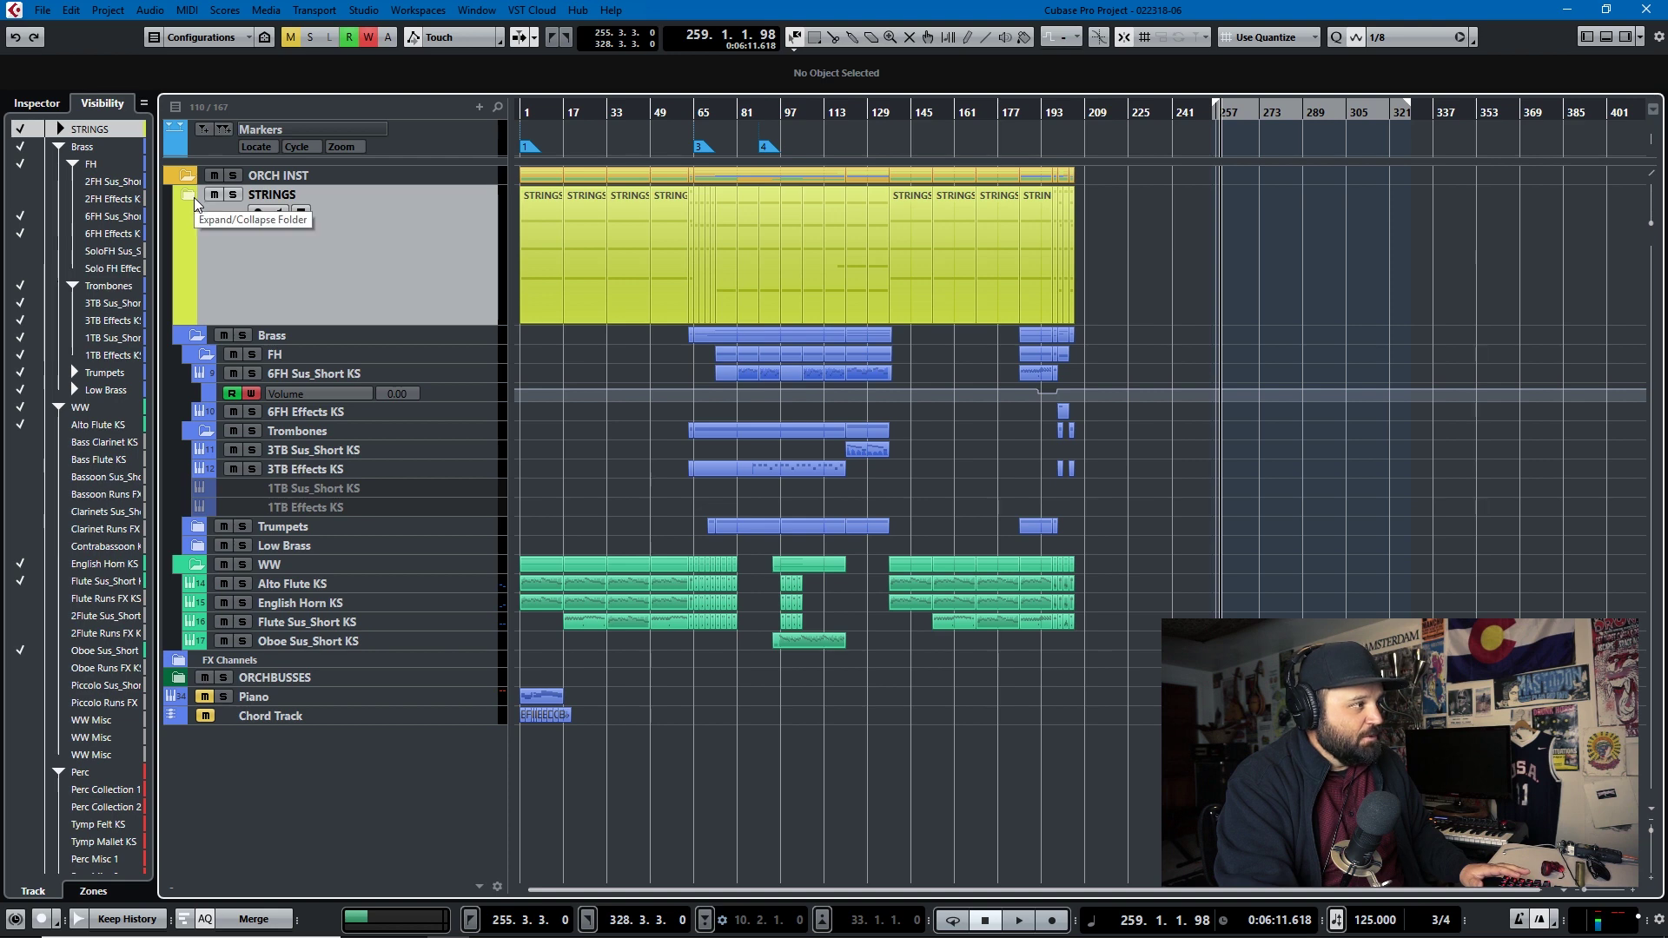